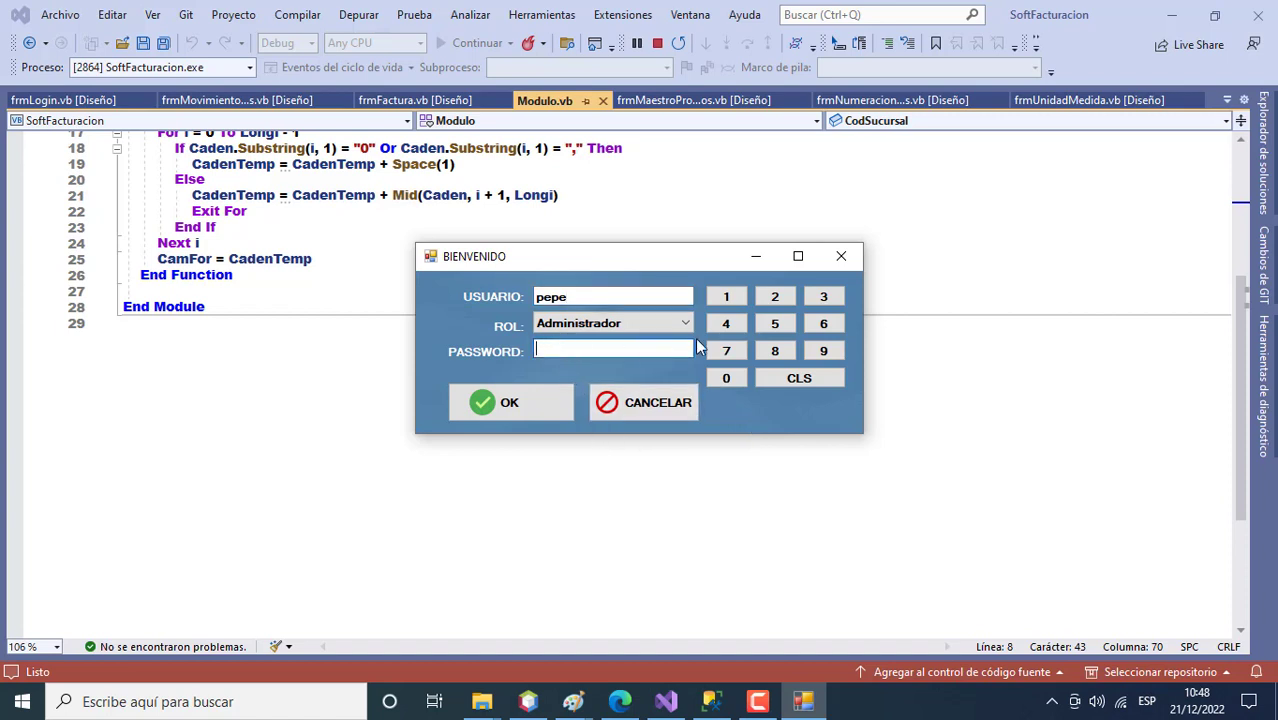
# Step: Enter the account password for the Administrador role and log in
pyautogui.click(726, 297)
pyautogui.click(772, 297)
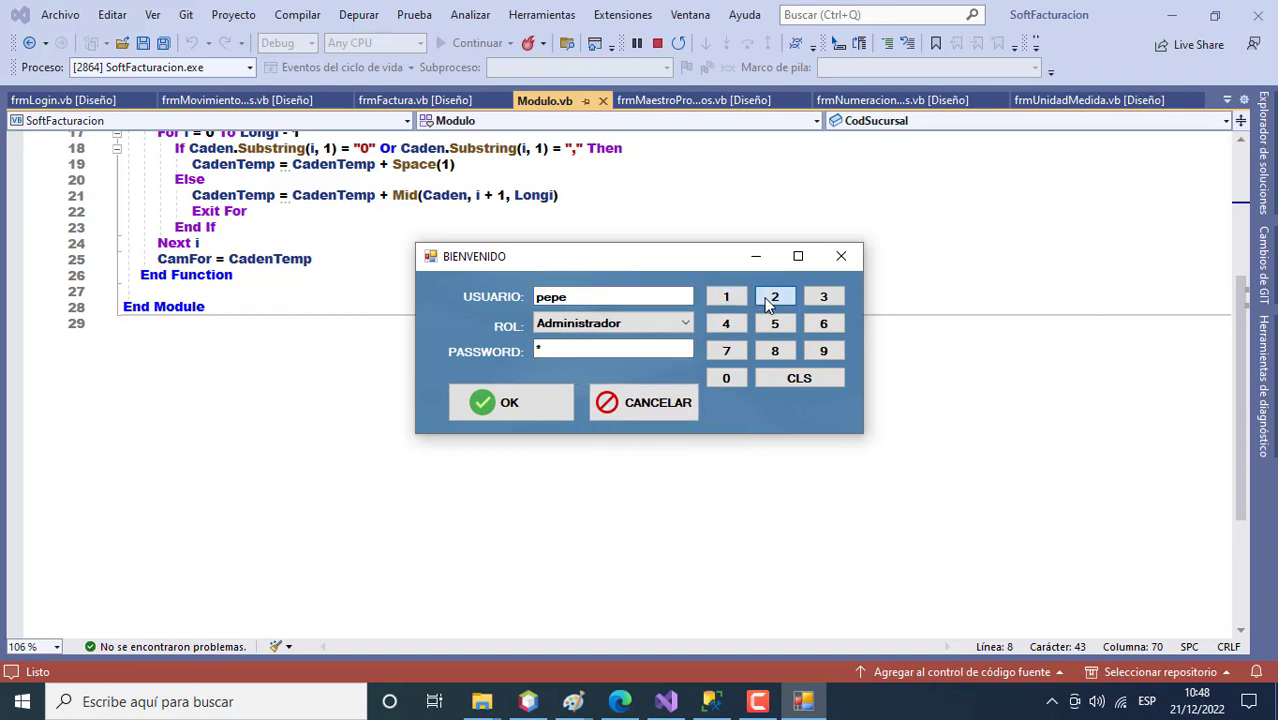
pyautogui.click(818, 297)
pyautogui.click(524, 406)
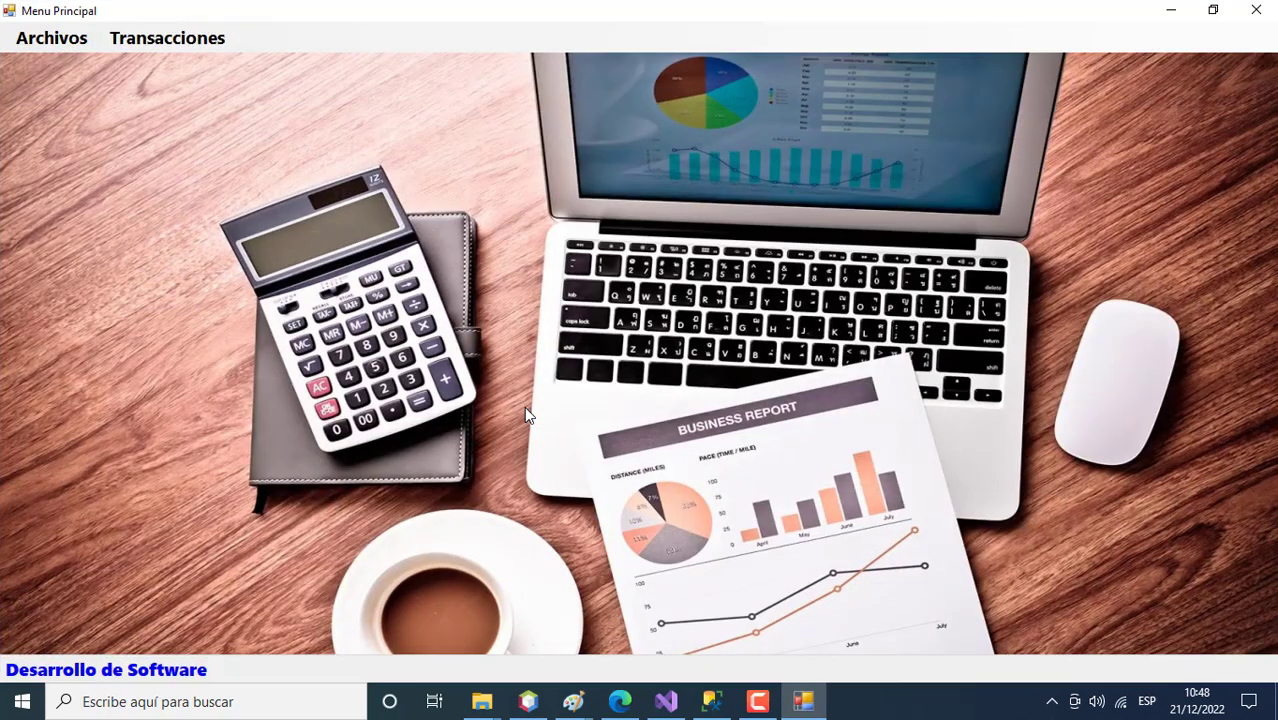
# Step: Open the Maestro Productos form and try to save a blank product record
pyautogui.click(42, 48)
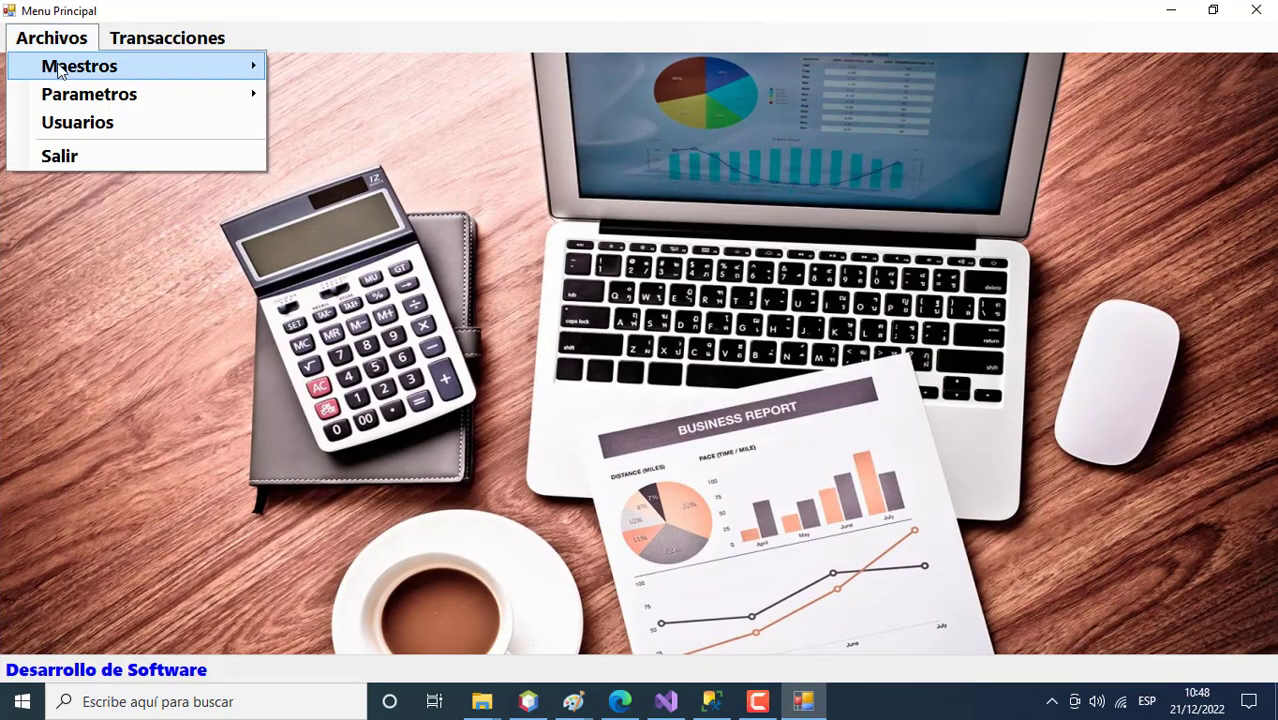
pyautogui.moveTo(60, 66)
pyautogui.click(316, 68)
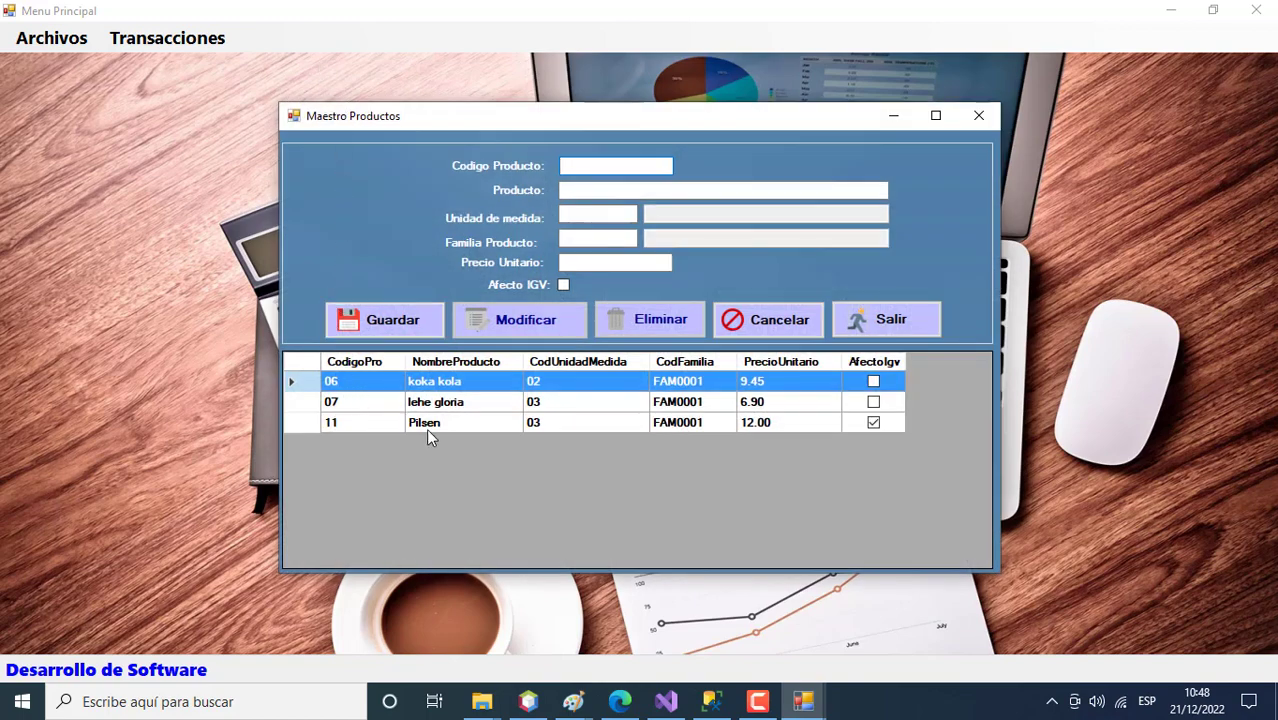
pyautogui.click(429, 326)
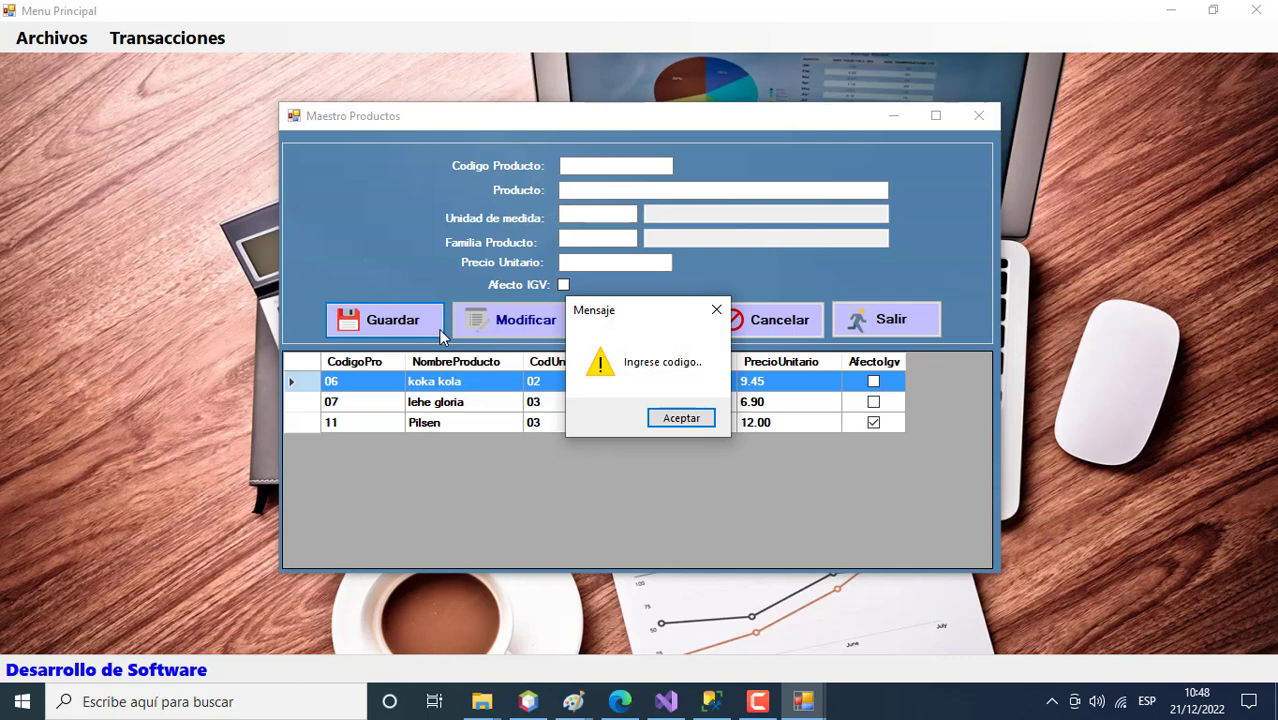
pyautogui.click(661, 420)
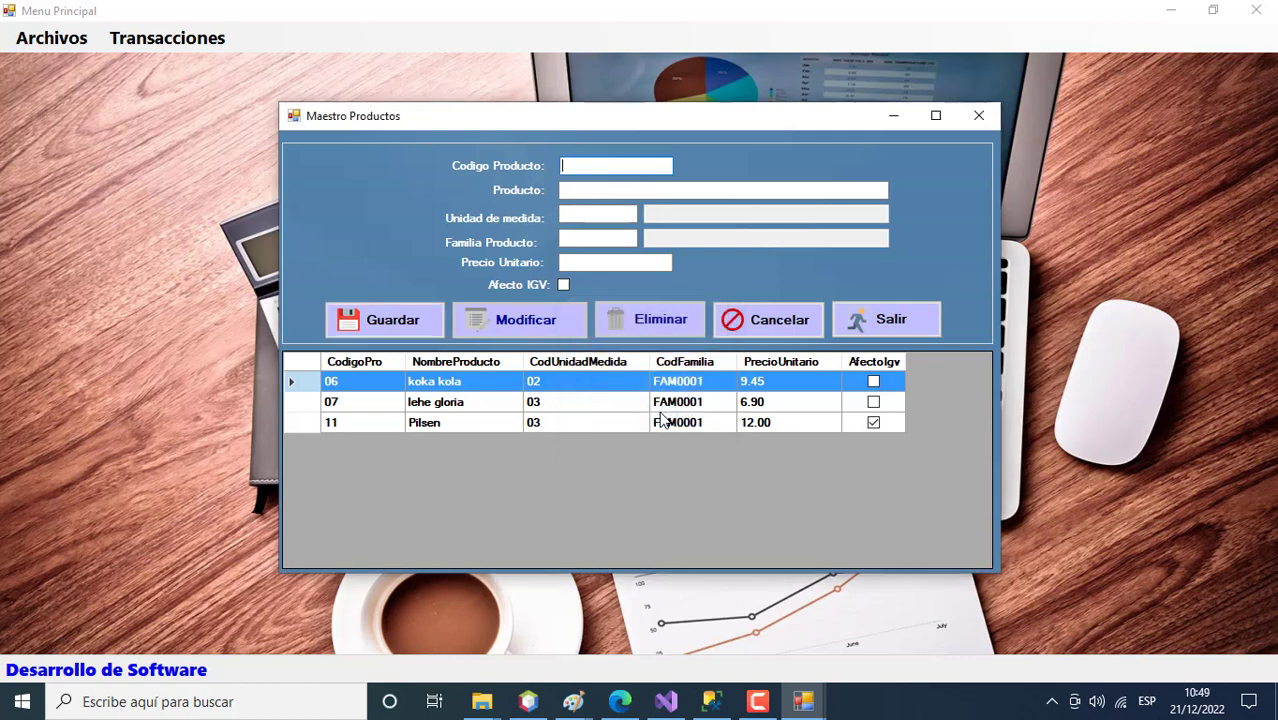
# Step: Fill in a new product with code 44, name "kola real", unit of measure UNIDAD and family GASEOSAS
pyautogui.write('44')
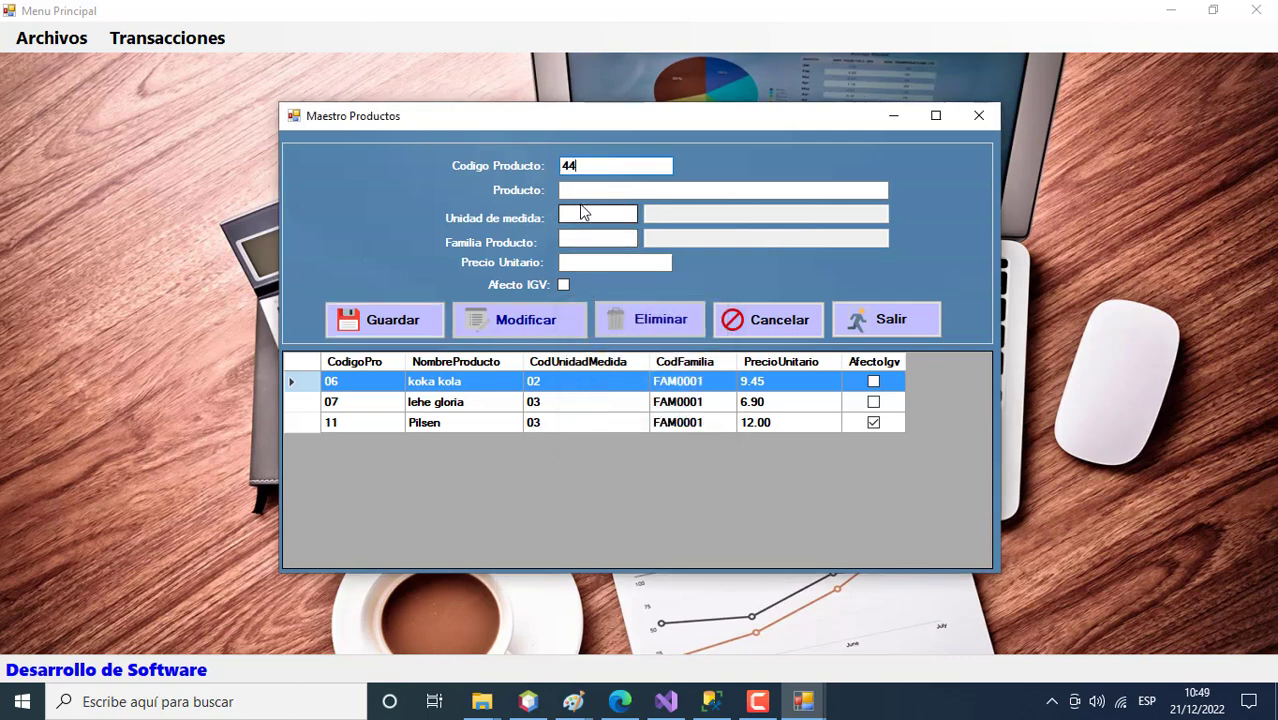
pyautogui.click(585, 191)
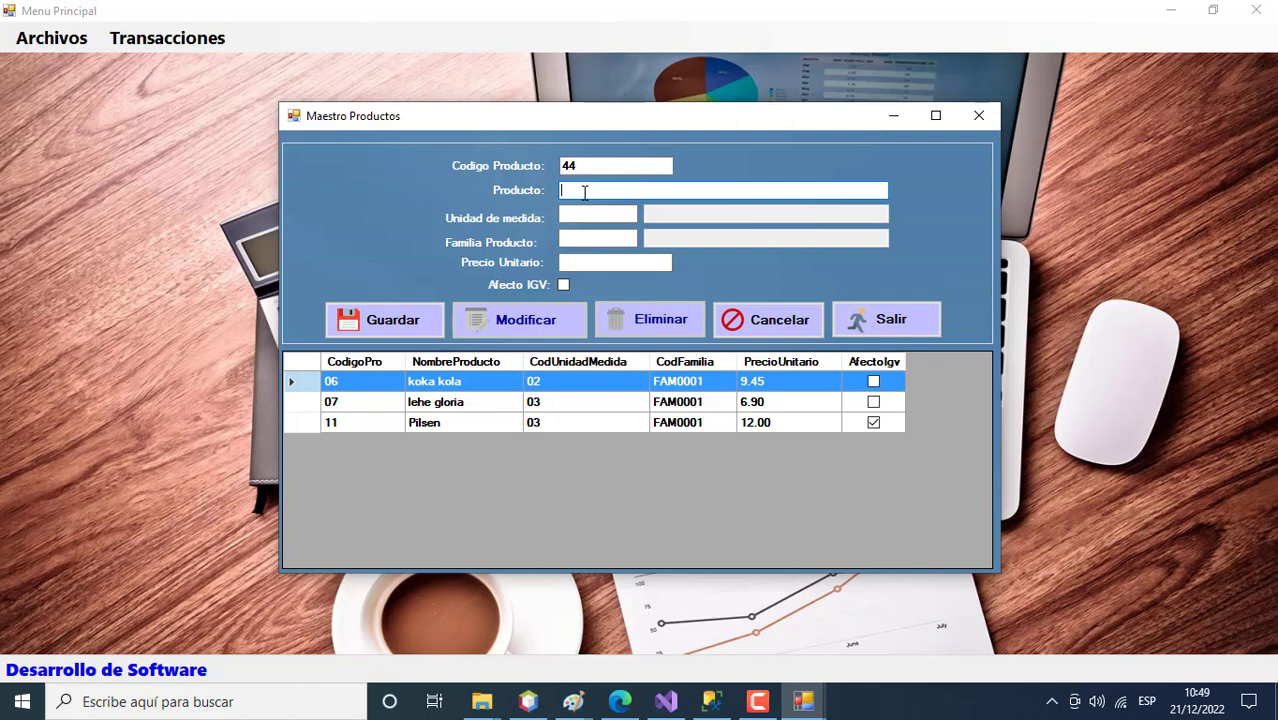
pyautogui.write('kolareal')
pyautogui.click(590, 214)
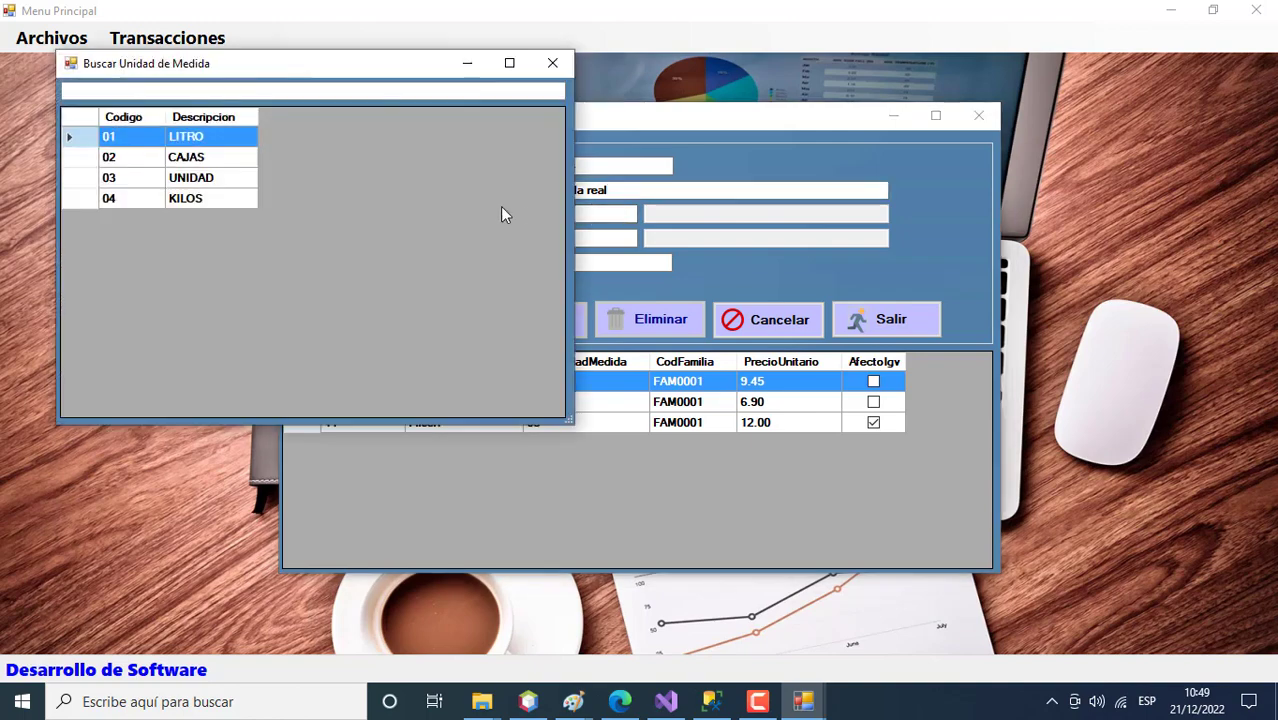
pyautogui.doubleClick(95, 180)
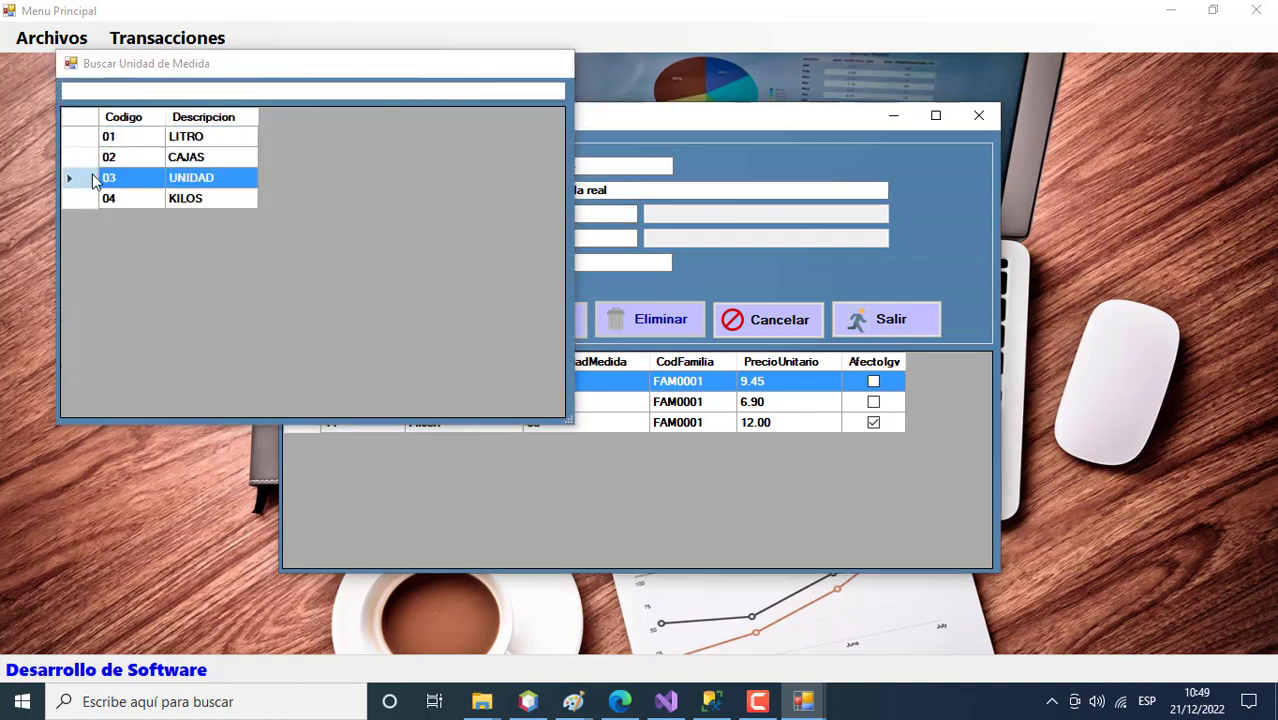
pyautogui.click(568, 240)
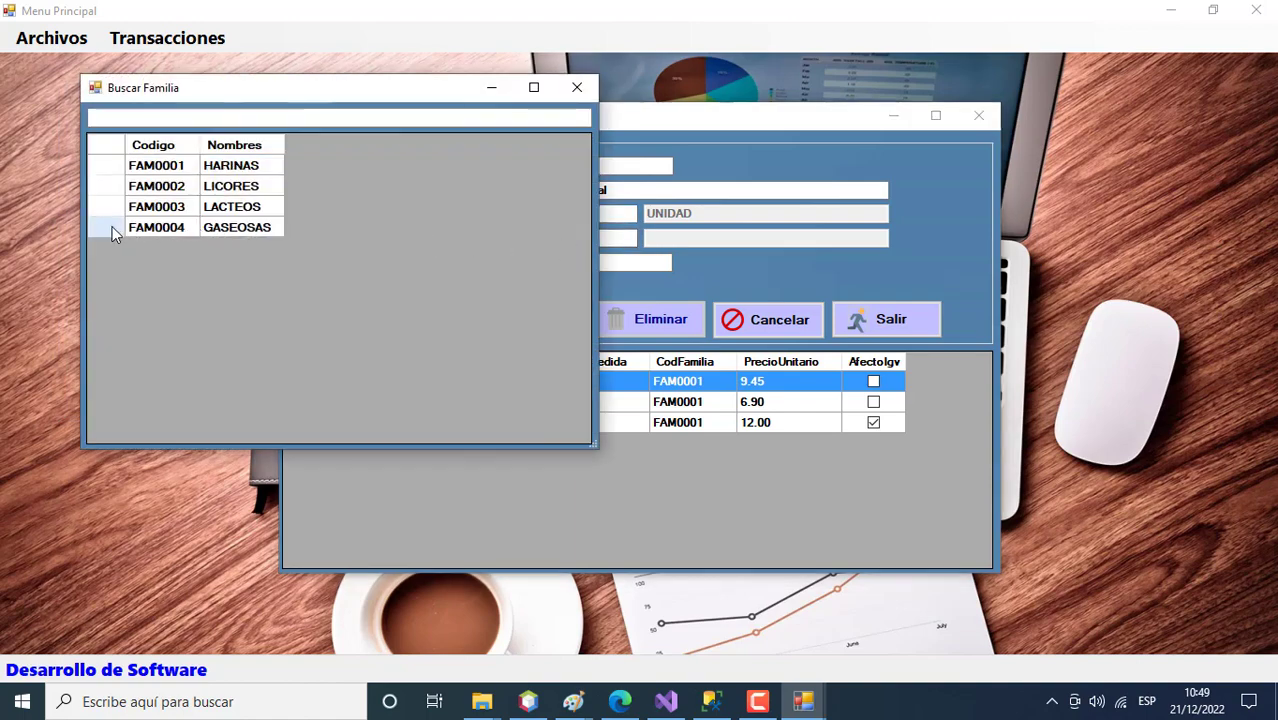
pyautogui.doubleClick(112, 226)
# Step: Set the unit price to 20, enable Afecto IGV and save the kola real product
pyautogui.click(577, 261)
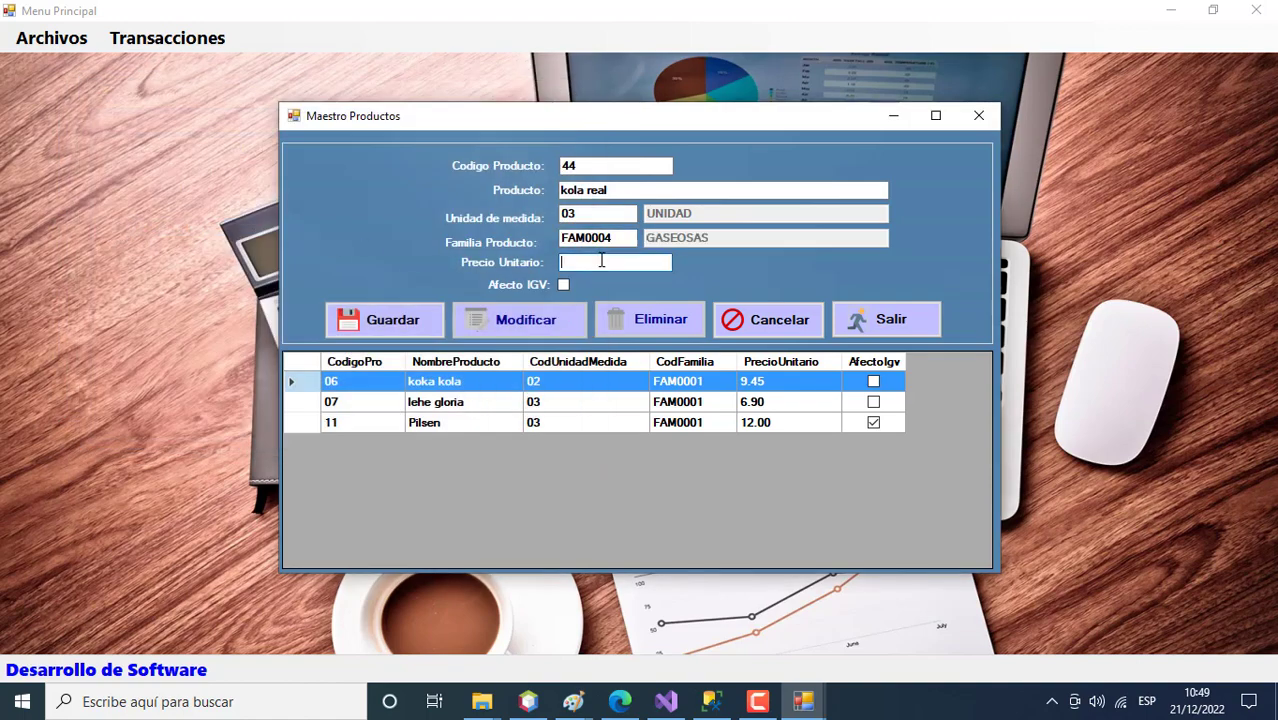
pyautogui.write('20')
pyautogui.click(563, 285)
pyautogui.click(397, 326)
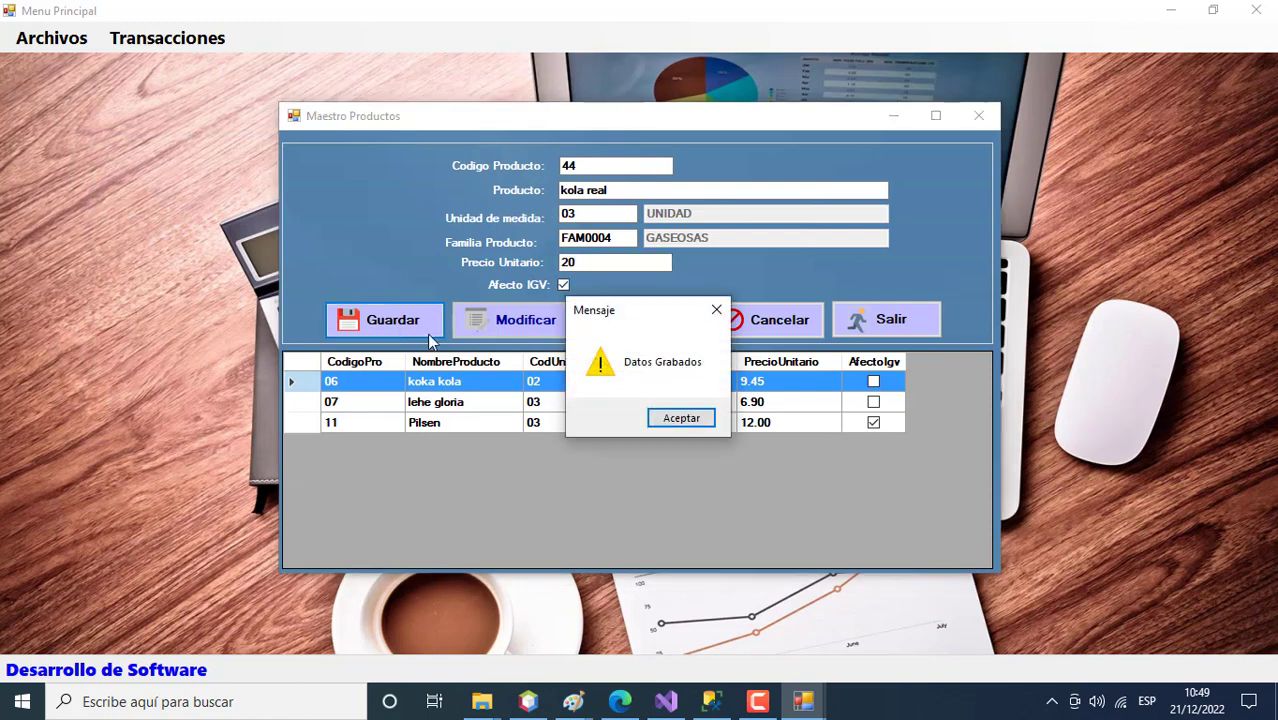
pyautogui.click(674, 422)
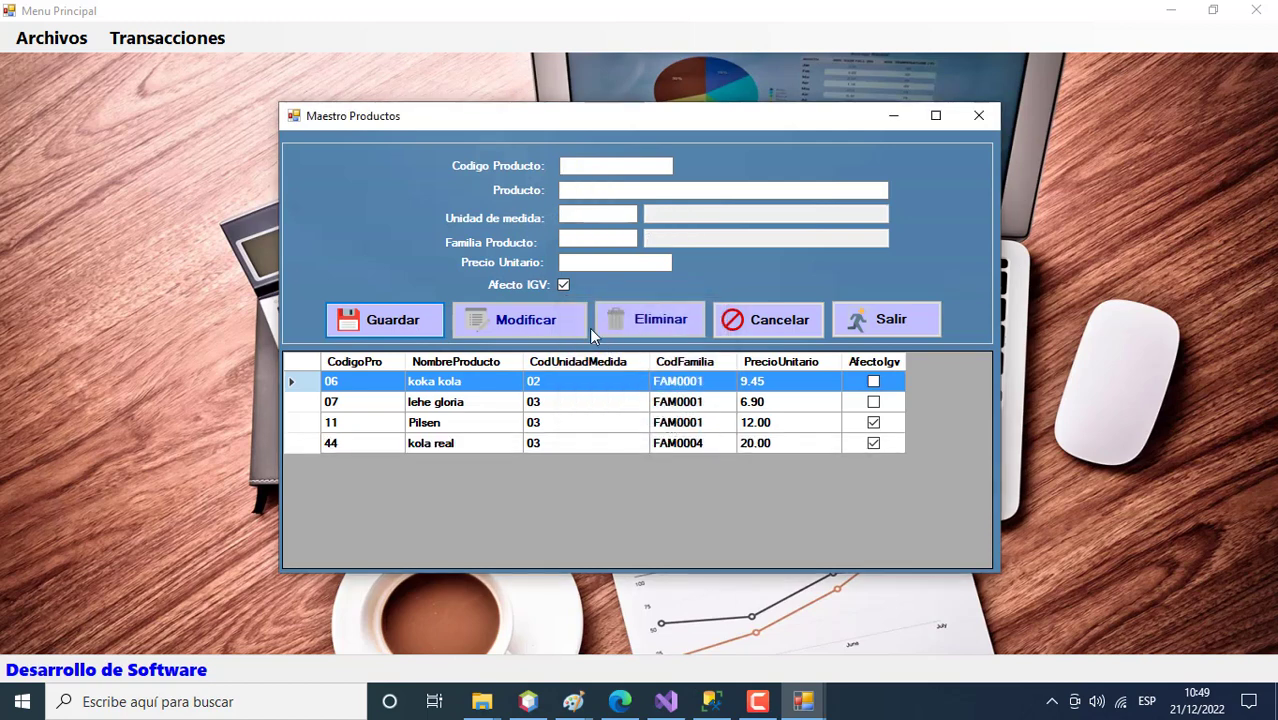
# Step: Fill in another product with code 44, name "inka kola", unit of measure LITRO and family GASEOSAS
pyautogui.click(578, 165)
pyautogui.click(579, 165)
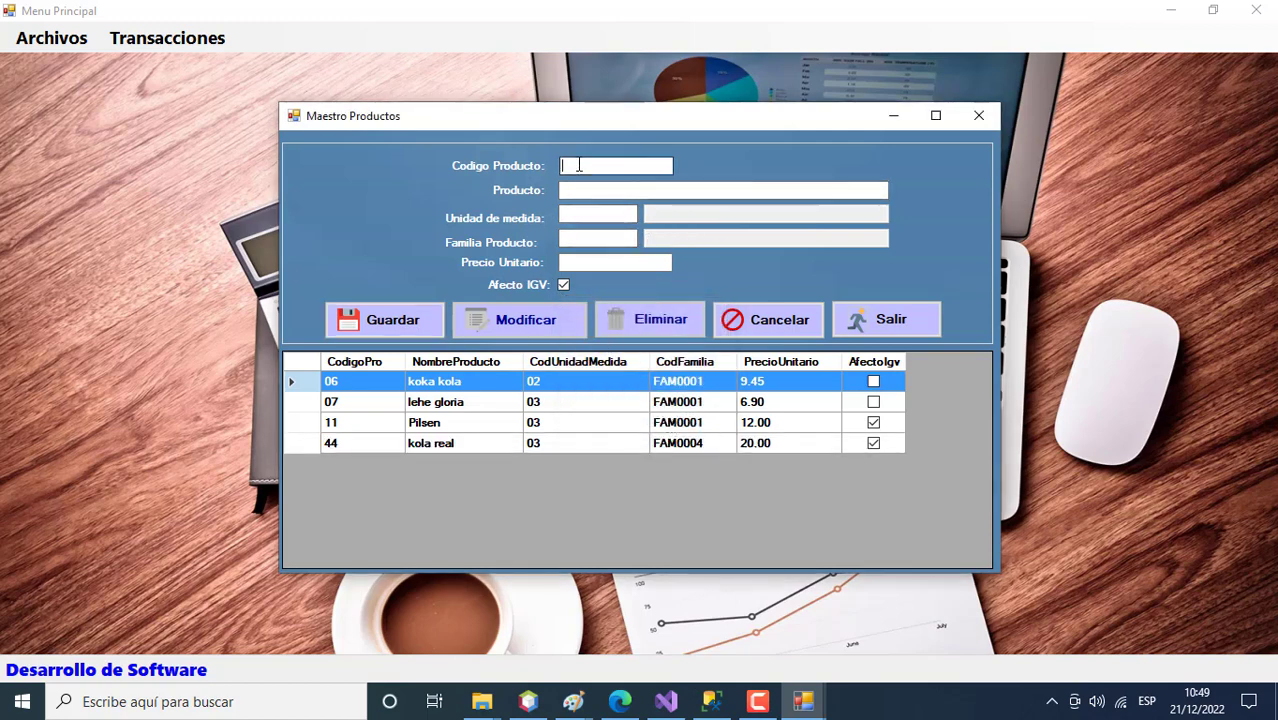
pyautogui.write('44')
pyautogui.click(598, 187)
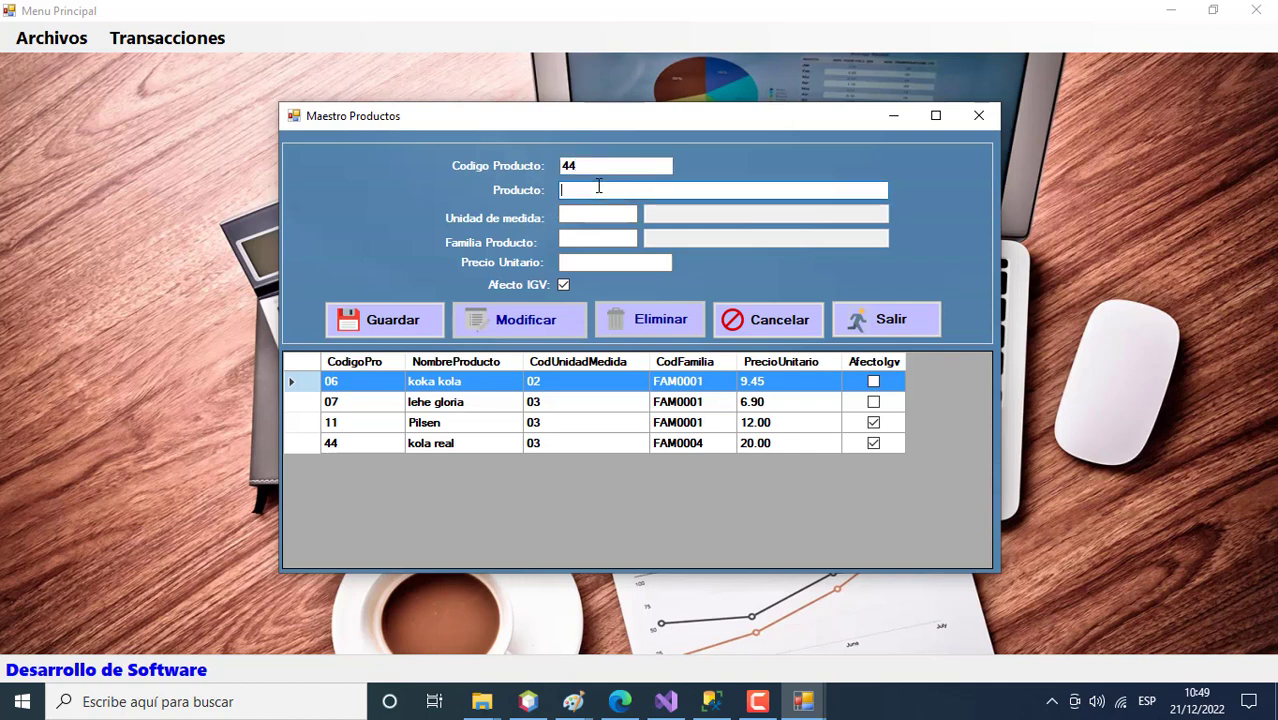
pyautogui.write('inka kola')
pyautogui.click(583, 213)
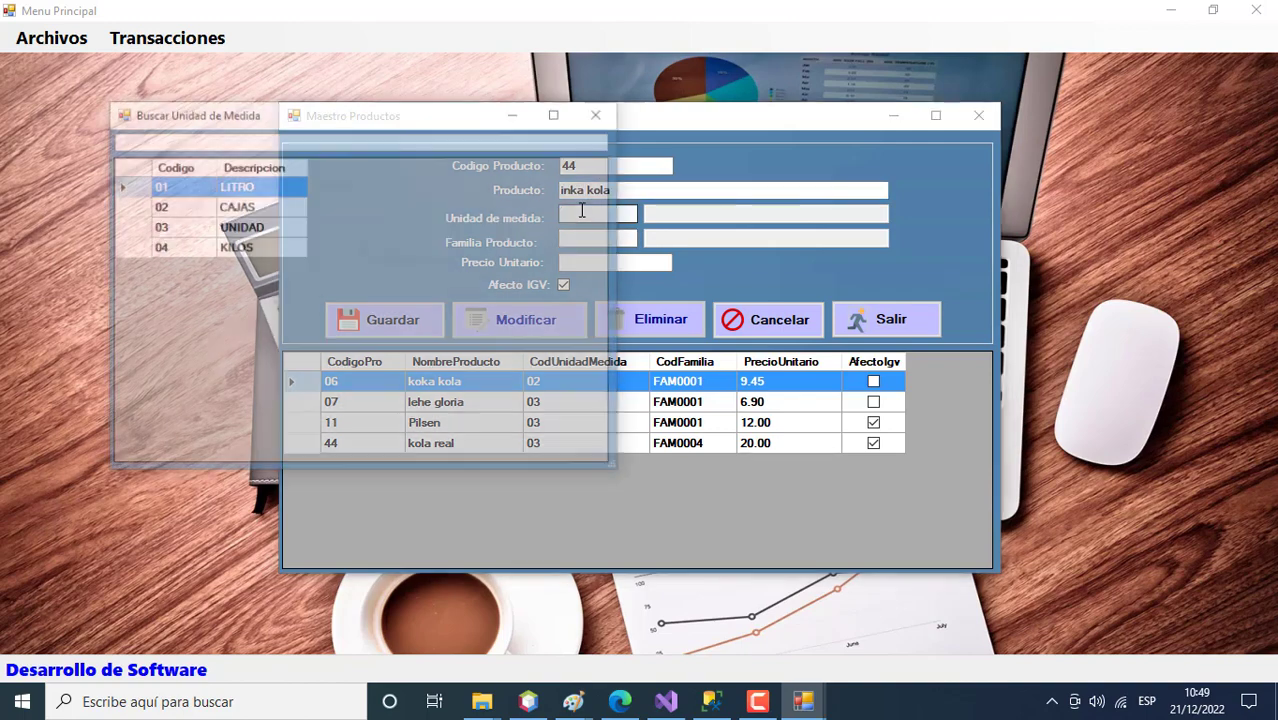
pyautogui.doubleClick(124, 188)
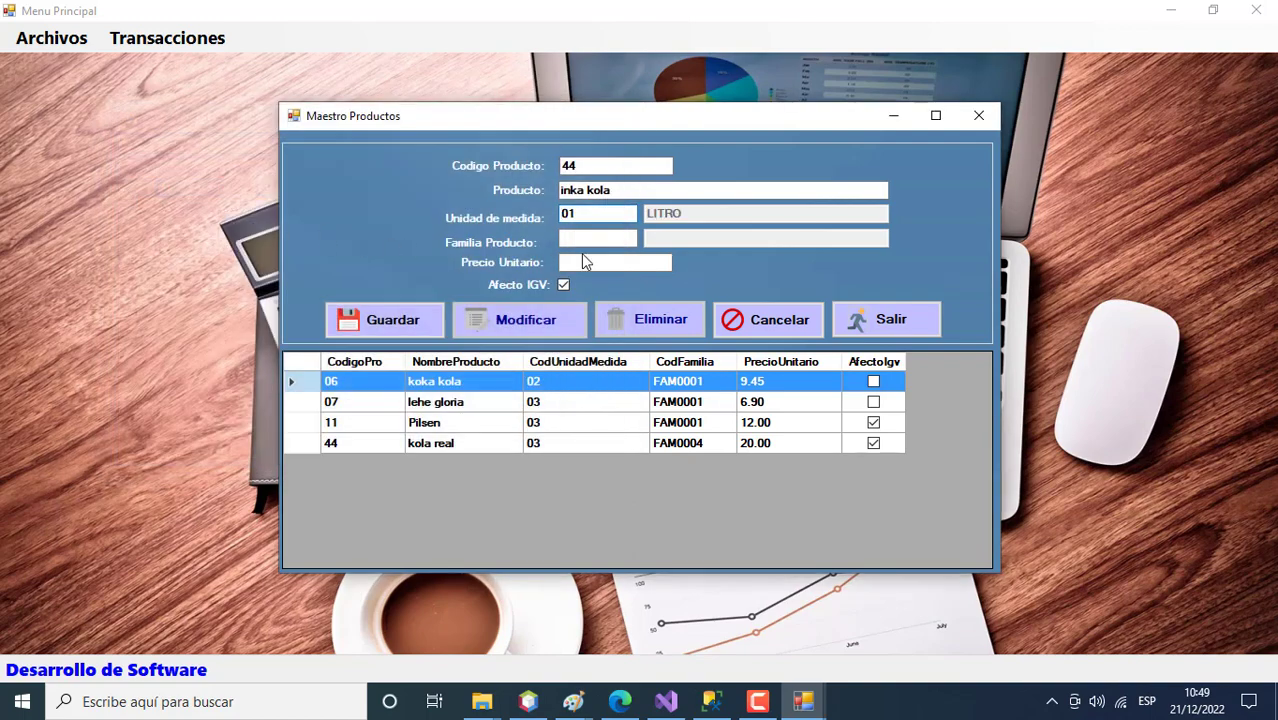
pyautogui.click(580, 240)
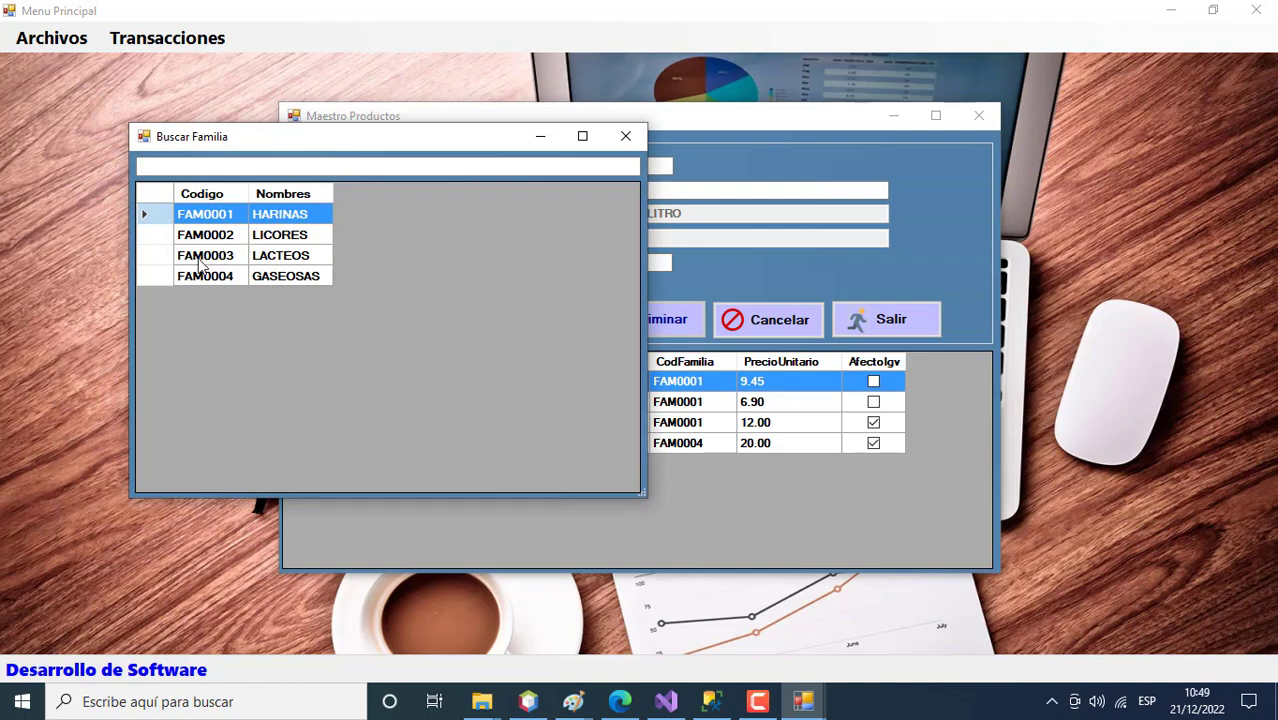
pyautogui.doubleClick(166, 278)
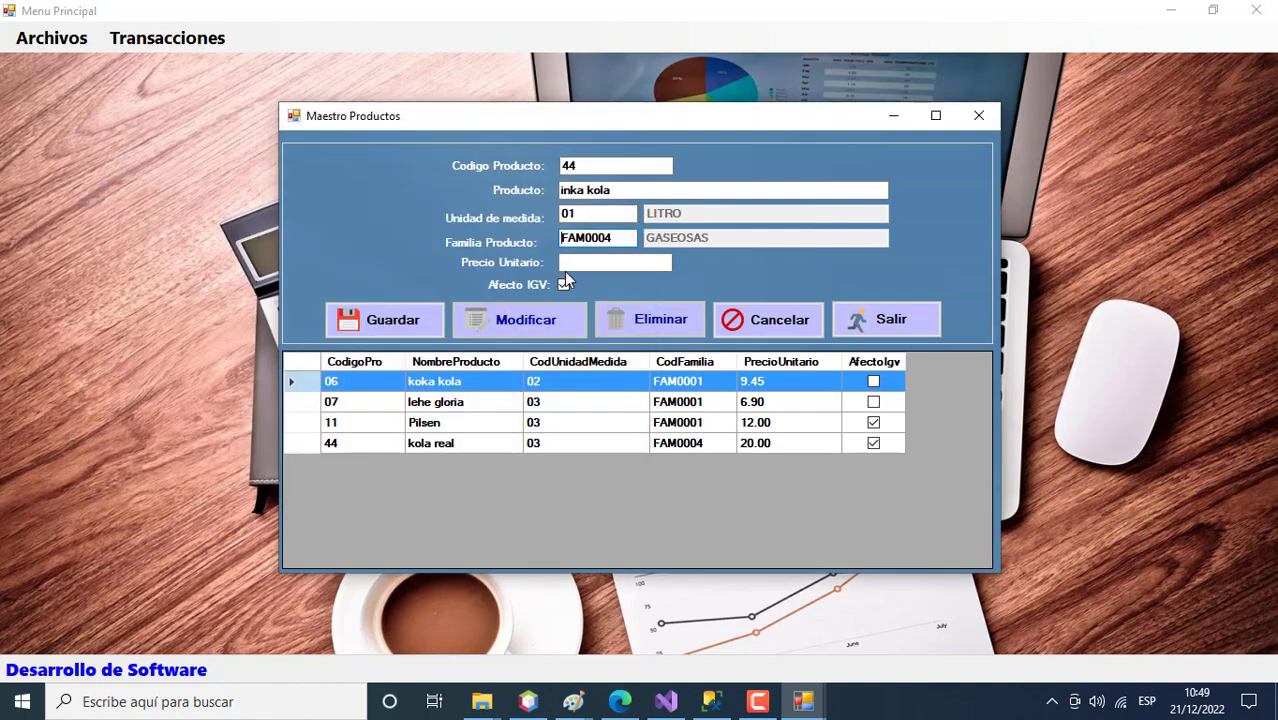
# Step: Set the unit price to 10, disable Afecto IGV and try to save the inka kola product under code 44
pyautogui.click(595, 264)
pyautogui.write('10')
pyautogui.click(563, 285)
pyautogui.click(402, 321)
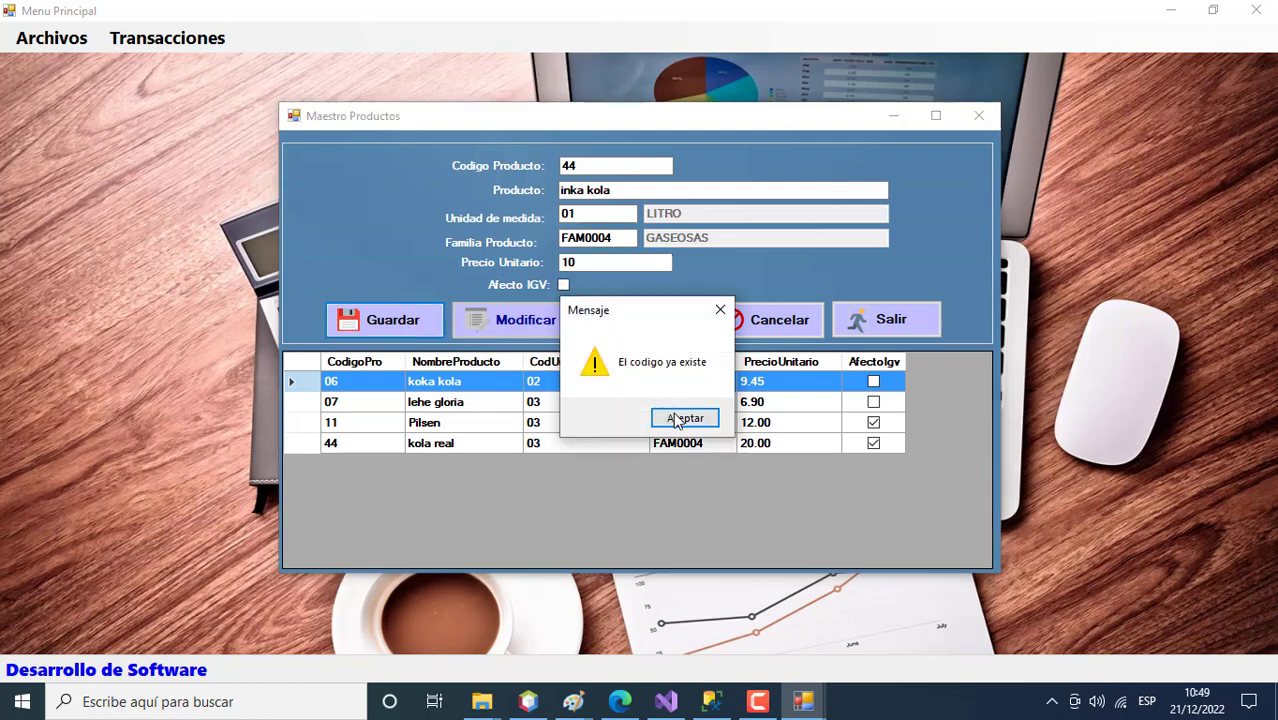
# Step: Change the inka kola product code to 43 and save the record
pyautogui.click(680, 418)
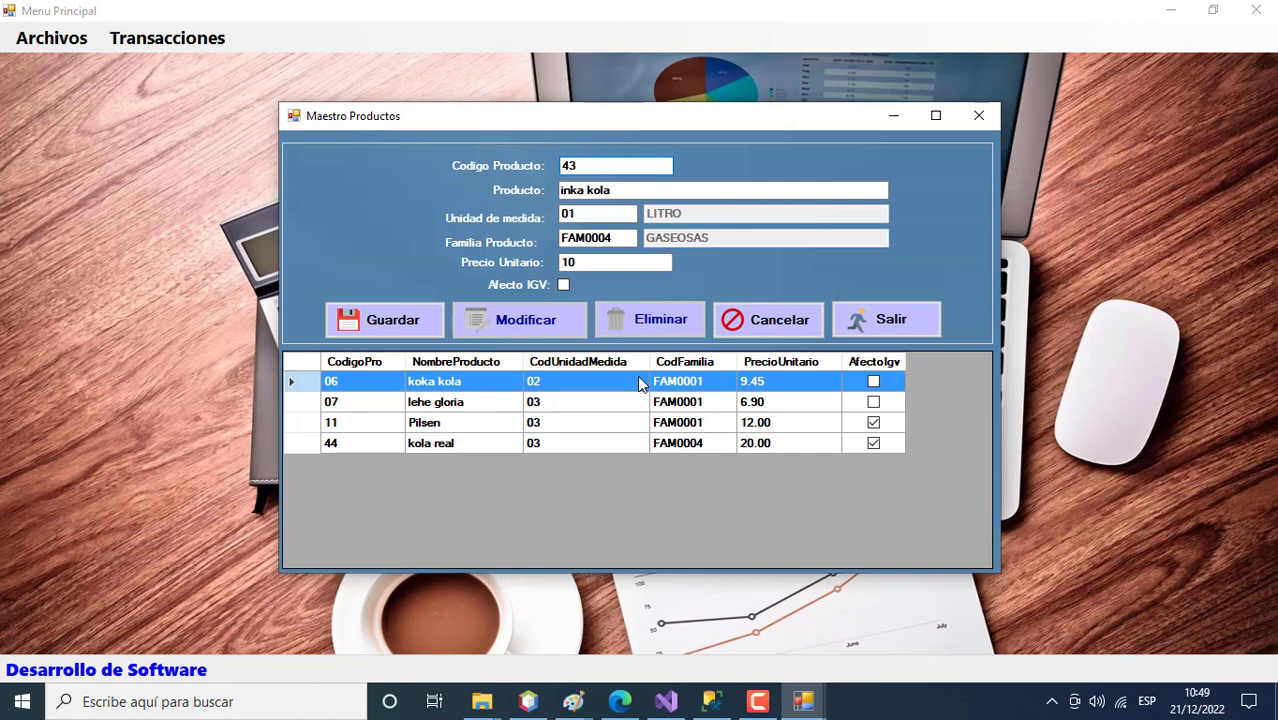
pyautogui.click(416, 327)
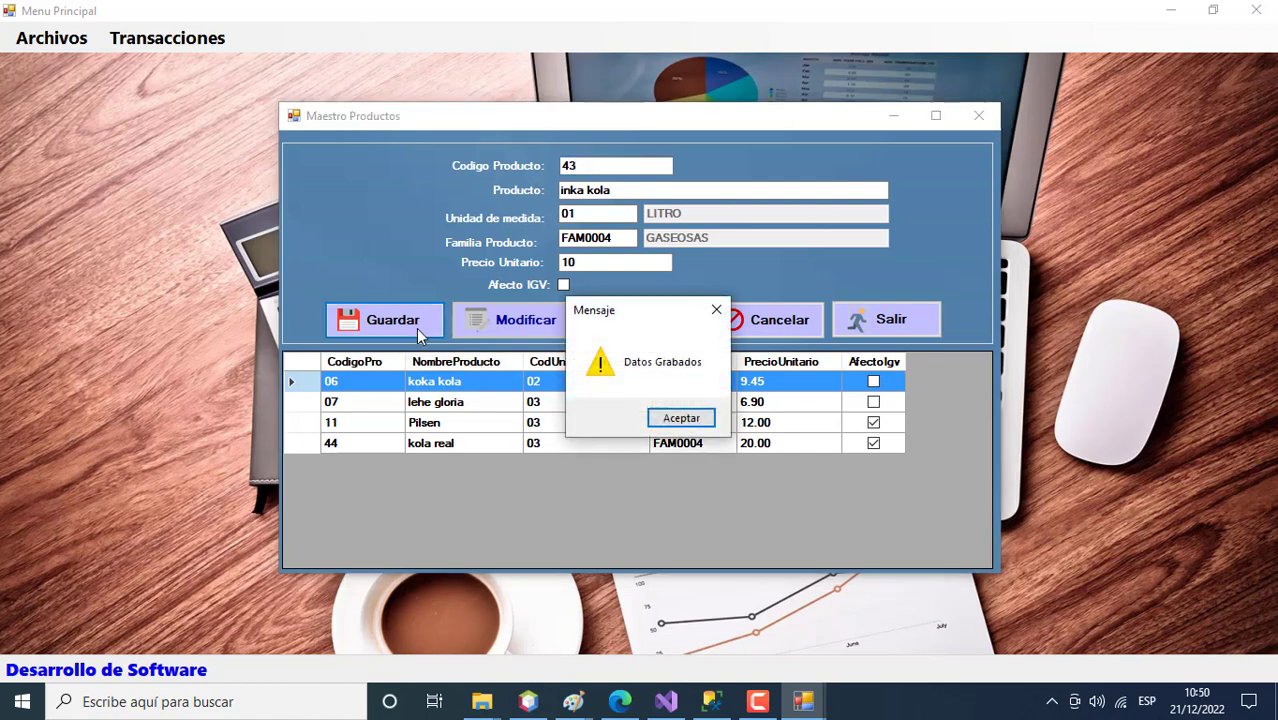
pyautogui.click(681, 424)
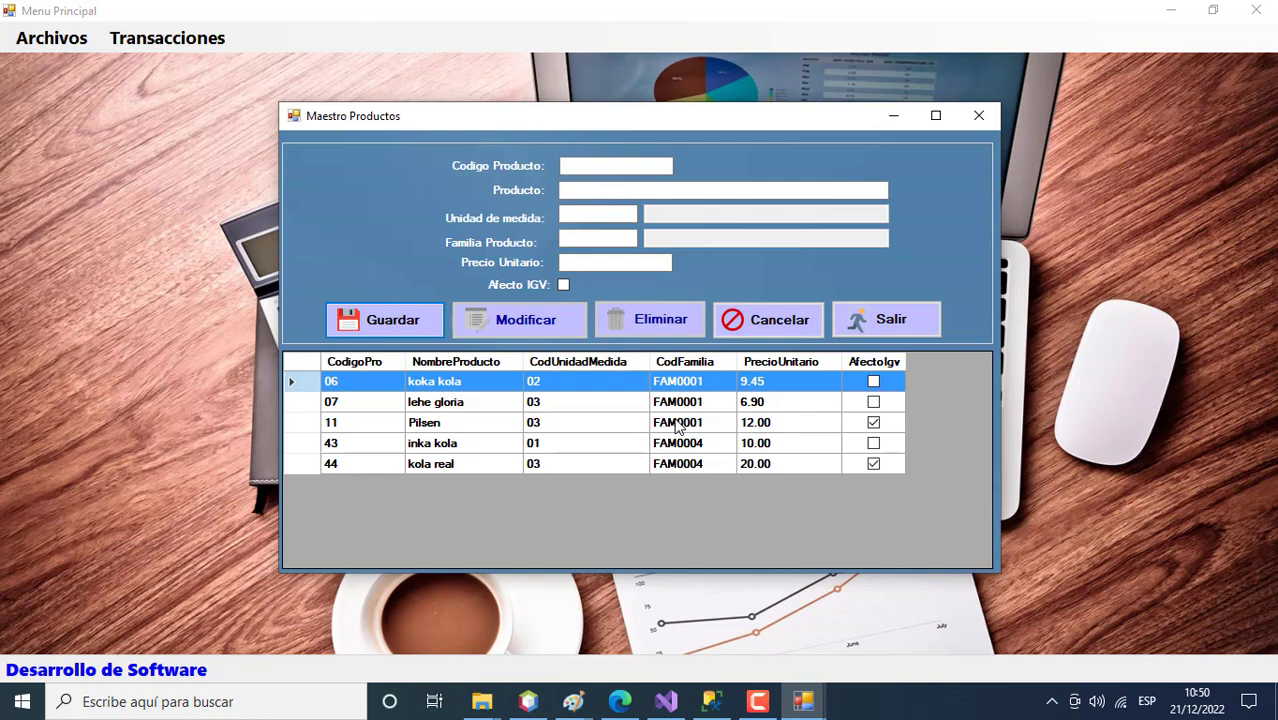
# Step: Load the Pilsen product, set its unit price to 10.00 and save the modification
pyautogui.click(300, 422)
pyautogui.doubleClick(300, 422)
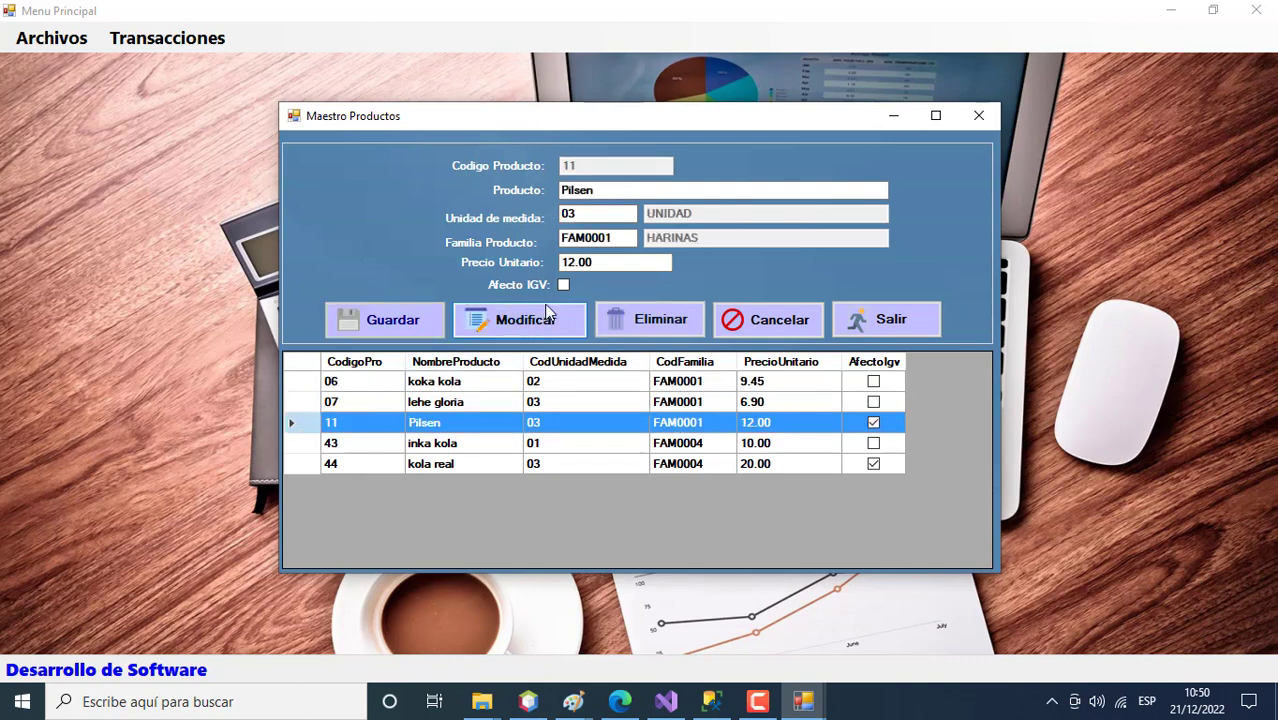
pyautogui.click(572, 263)
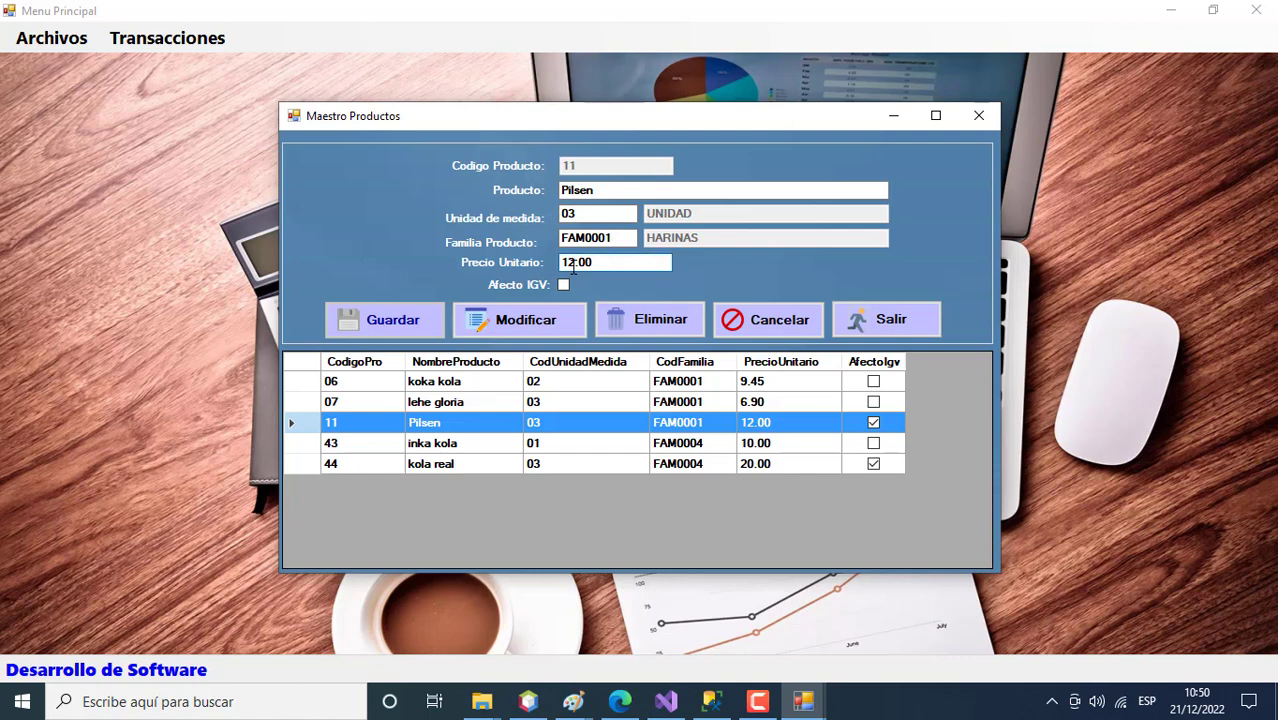
pyautogui.press('BackSpace')
pyautogui.write('0')
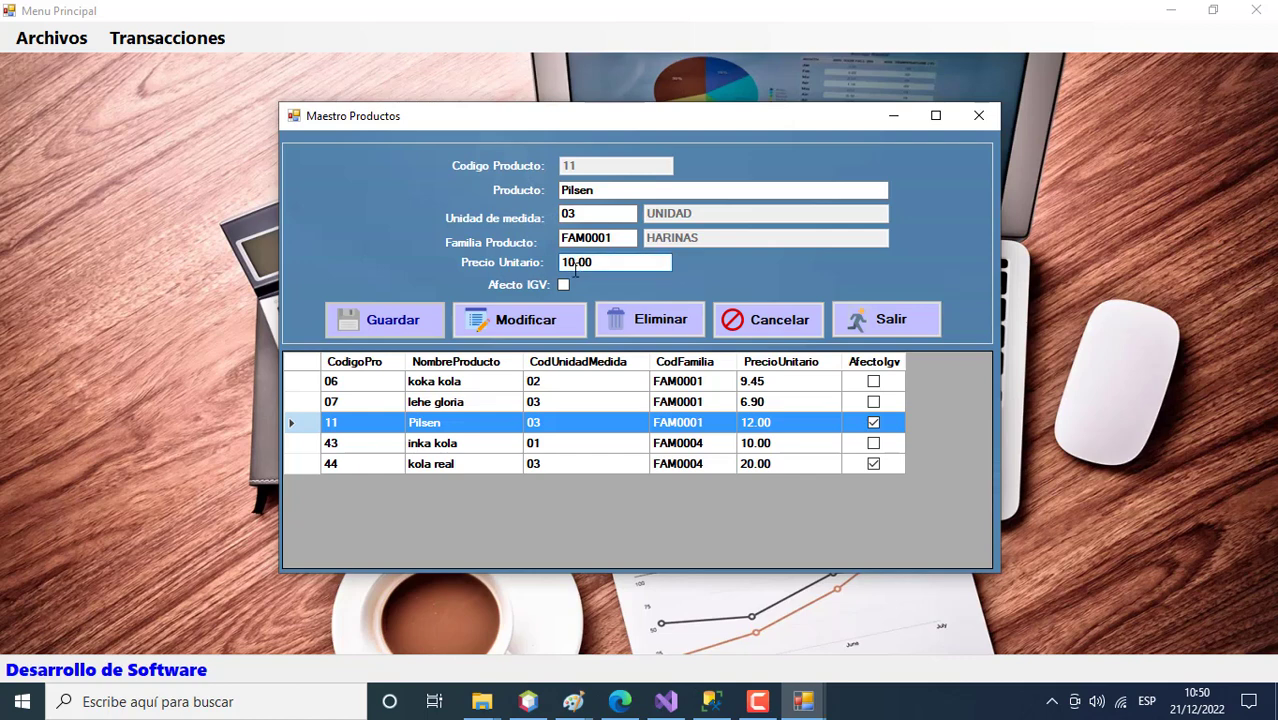
pyautogui.click(548, 322)
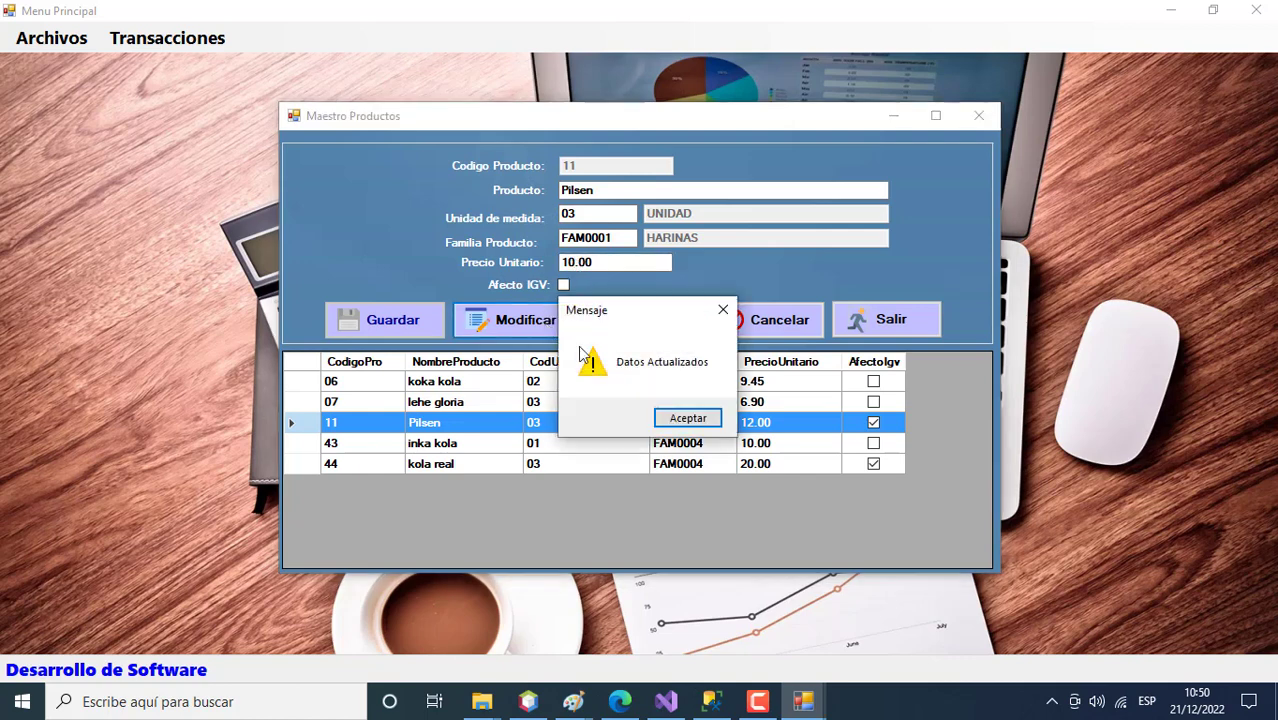
pyautogui.click(684, 420)
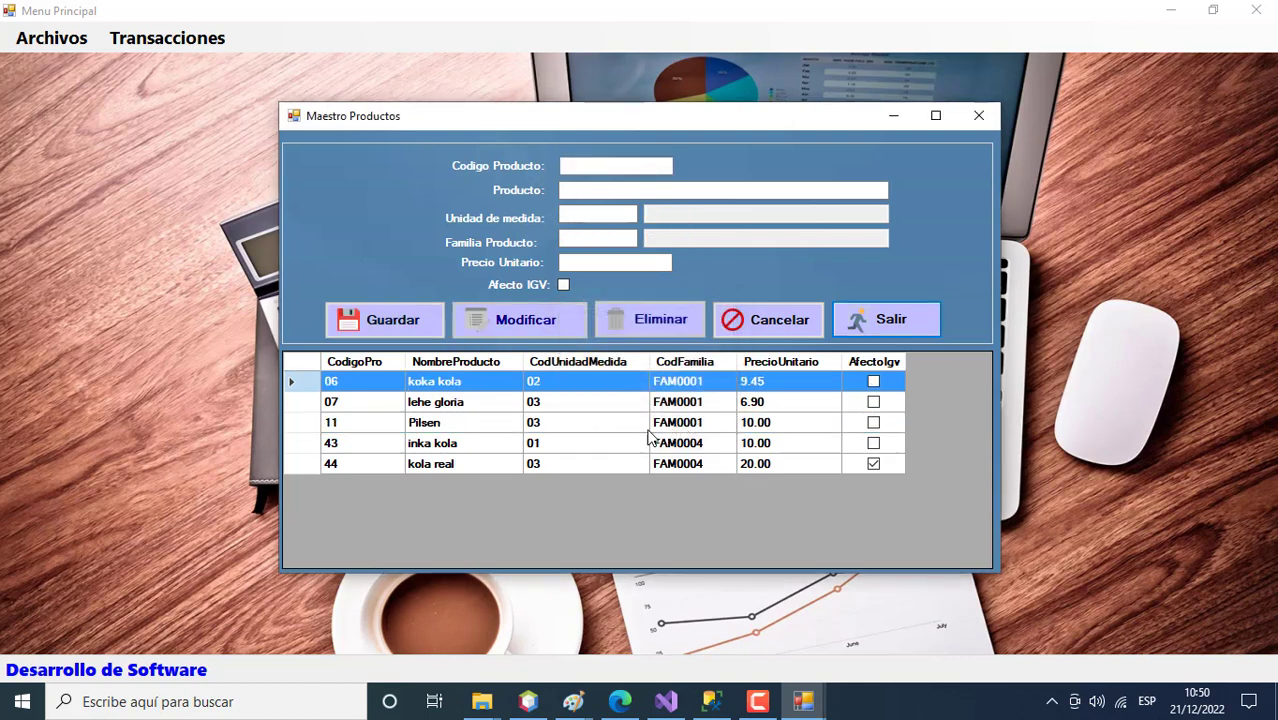
# Step: Load the kola real product, set its unit price to 15.00 and save the modification
pyautogui.click(304, 466)
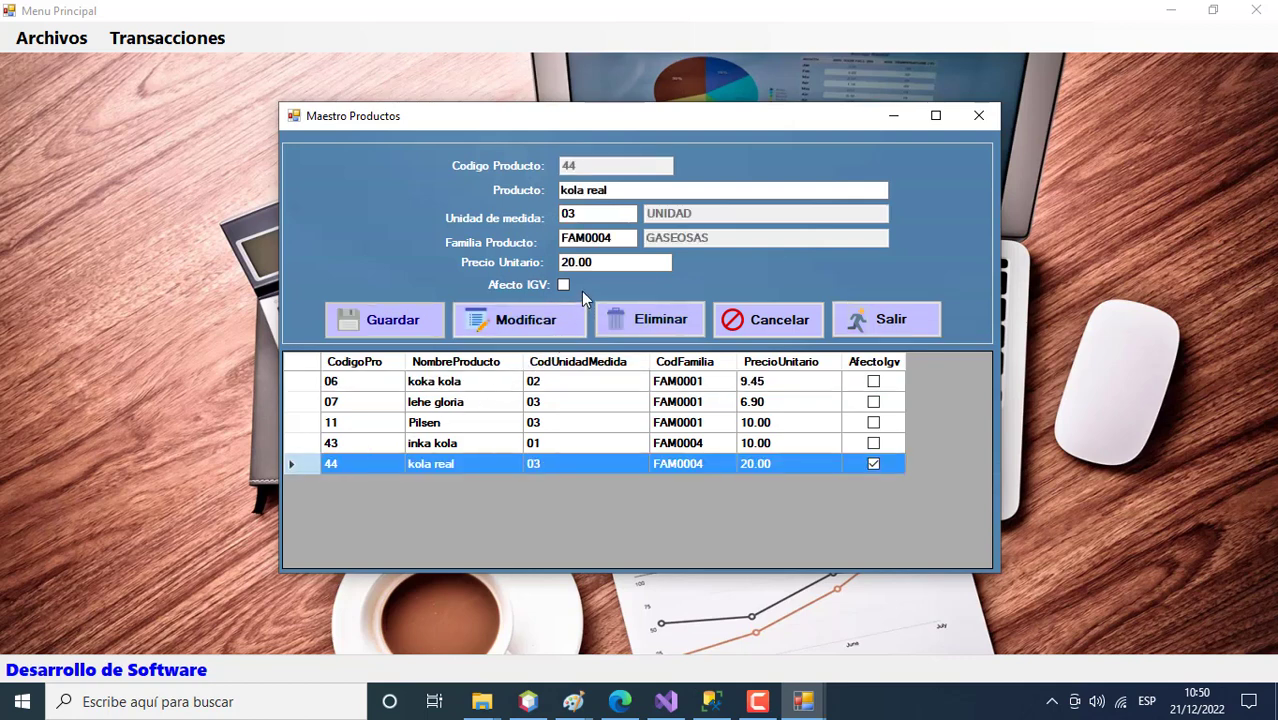
pyautogui.click(575, 262)
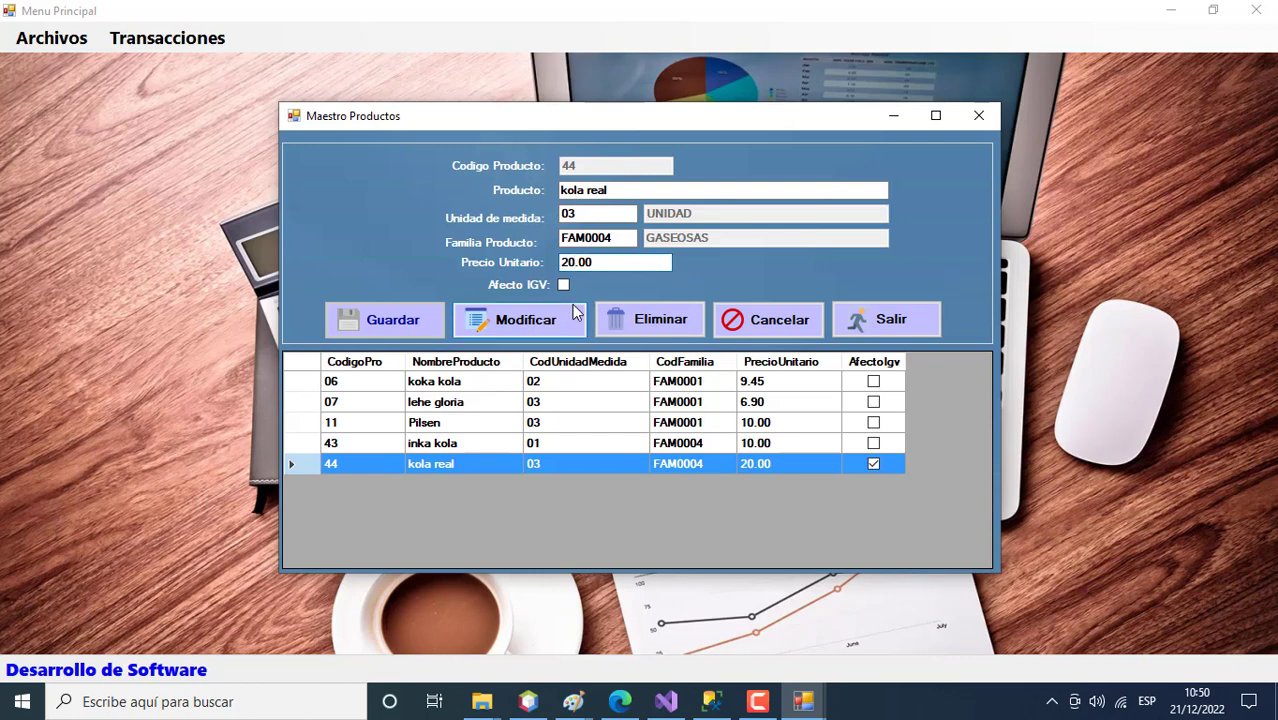
pyautogui.press('BackSpace')
pyautogui.press('BackSpace')
pyautogui.write('15')
pyautogui.click(532, 330)
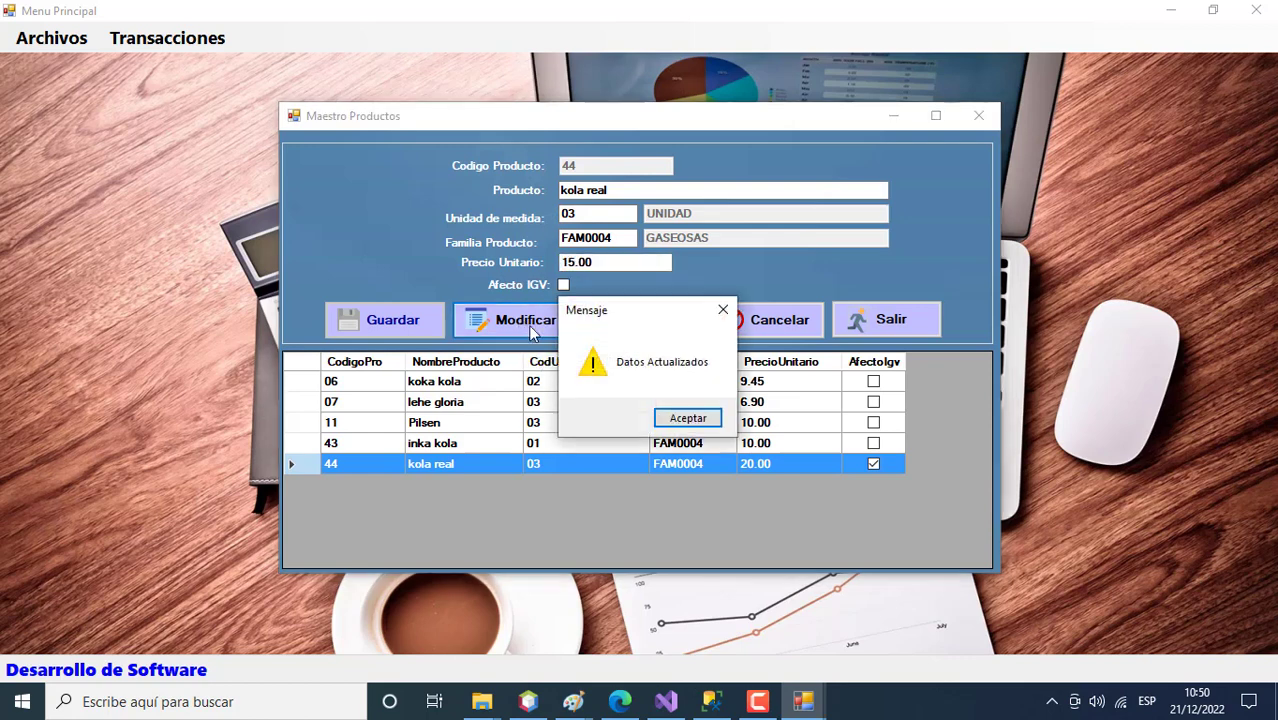
pyautogui.click(690, 418)
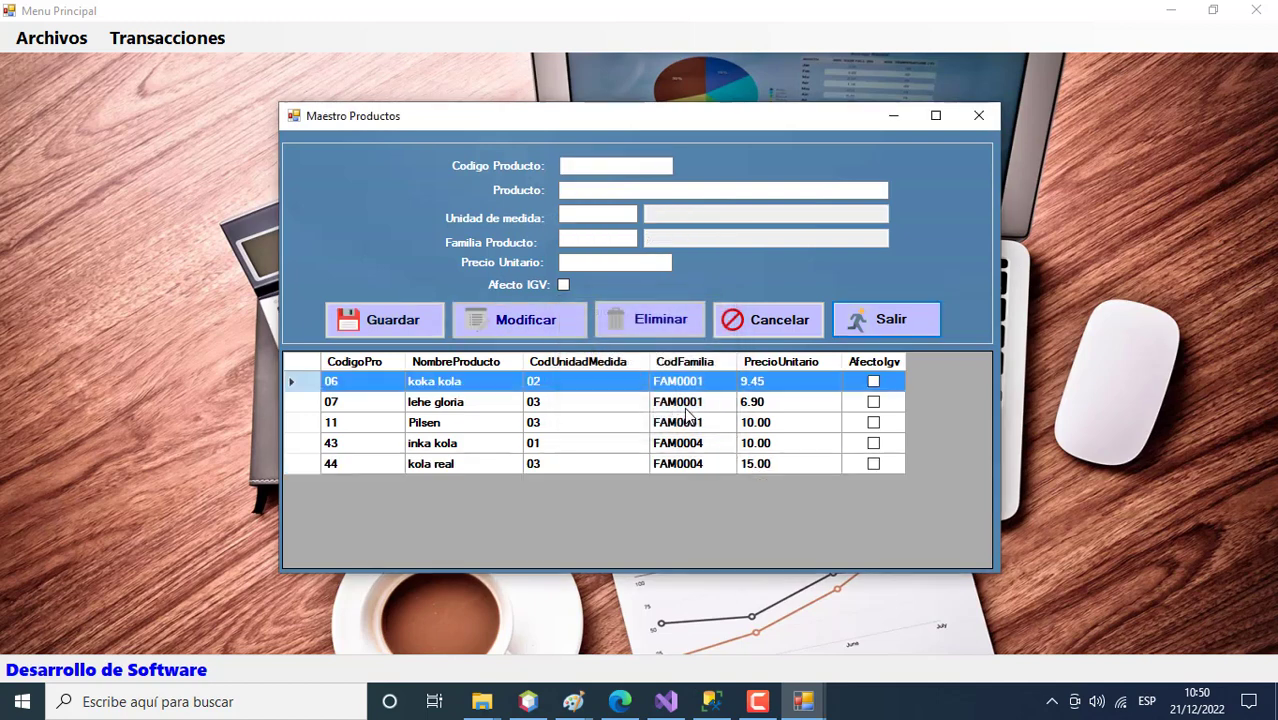
# Step: Load the Pilsen product, change its unit of measure to 01 LITRO and save the modification
pyautogui.click(706, 461)
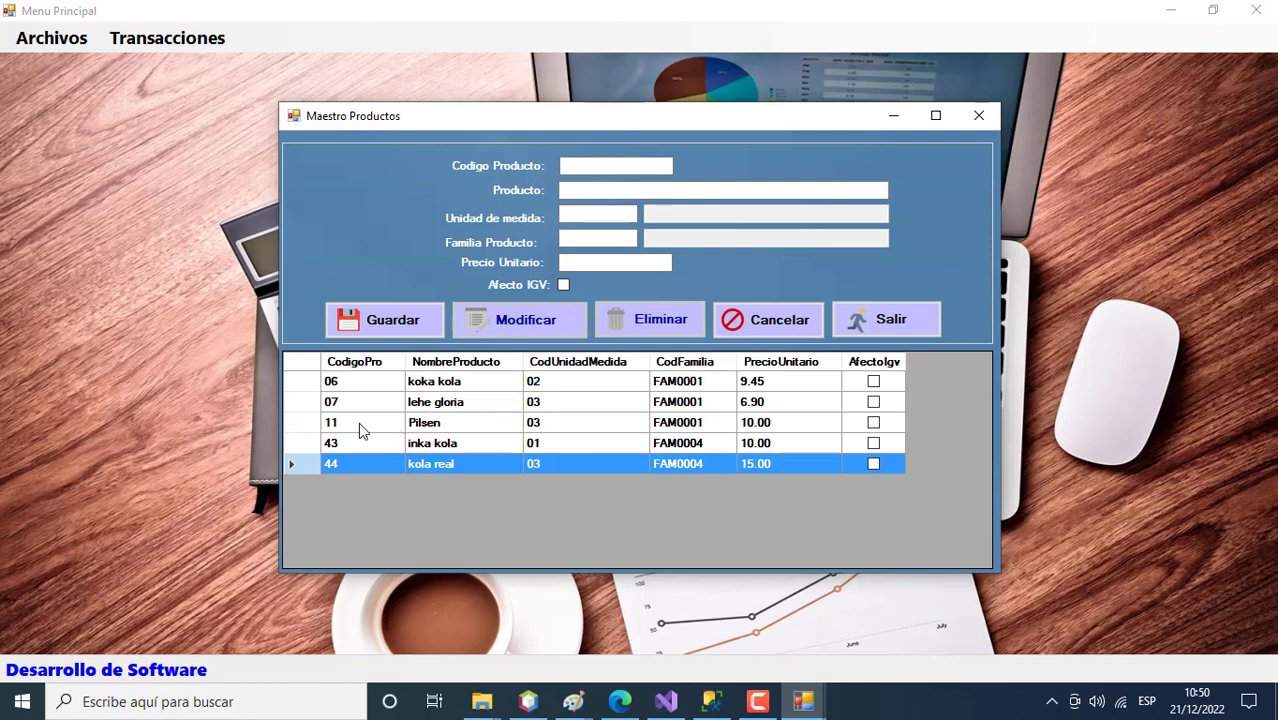
pyautogui.click(301, 425)
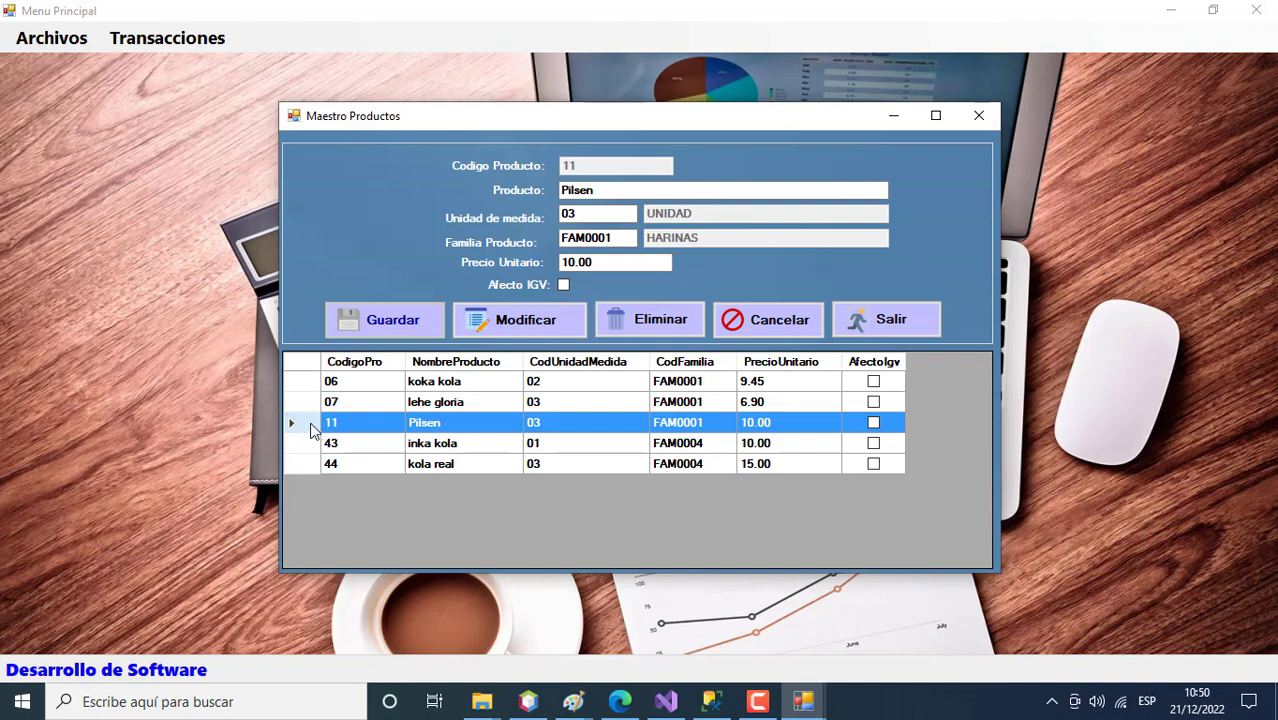
pyautogui.doubleClick(576, 215)
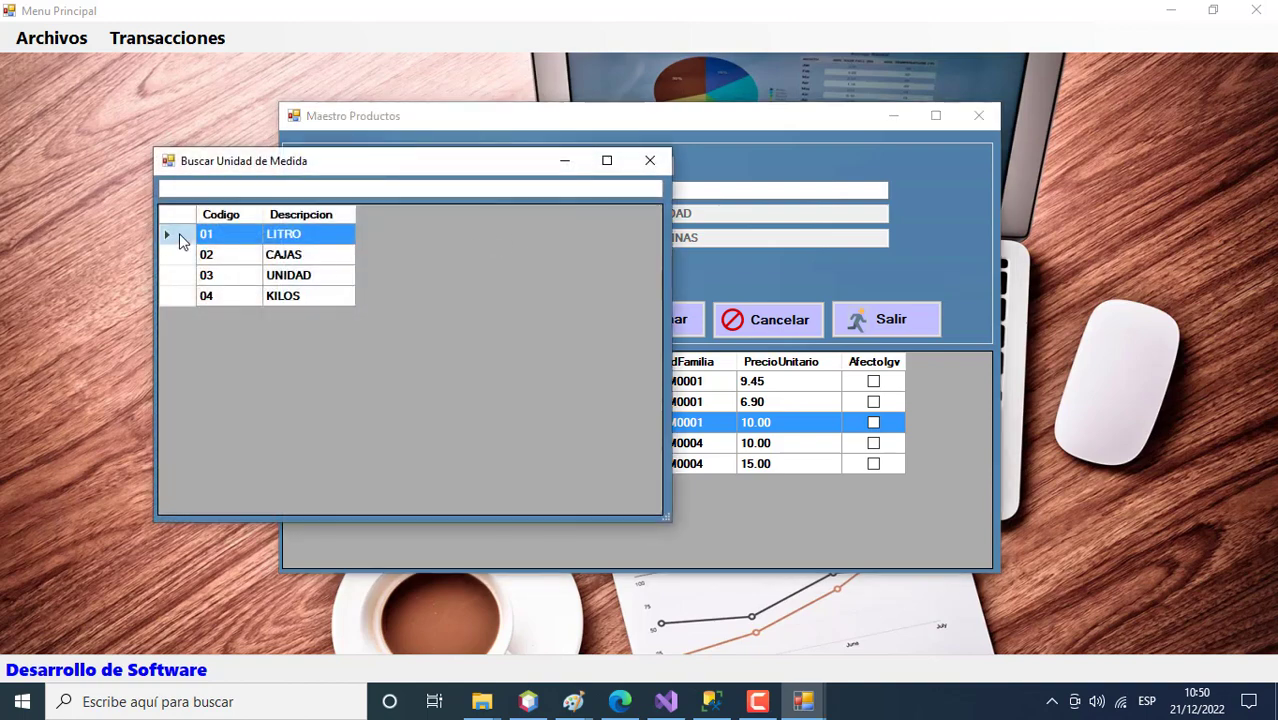
pyautogui.doubleClick(179, 233)
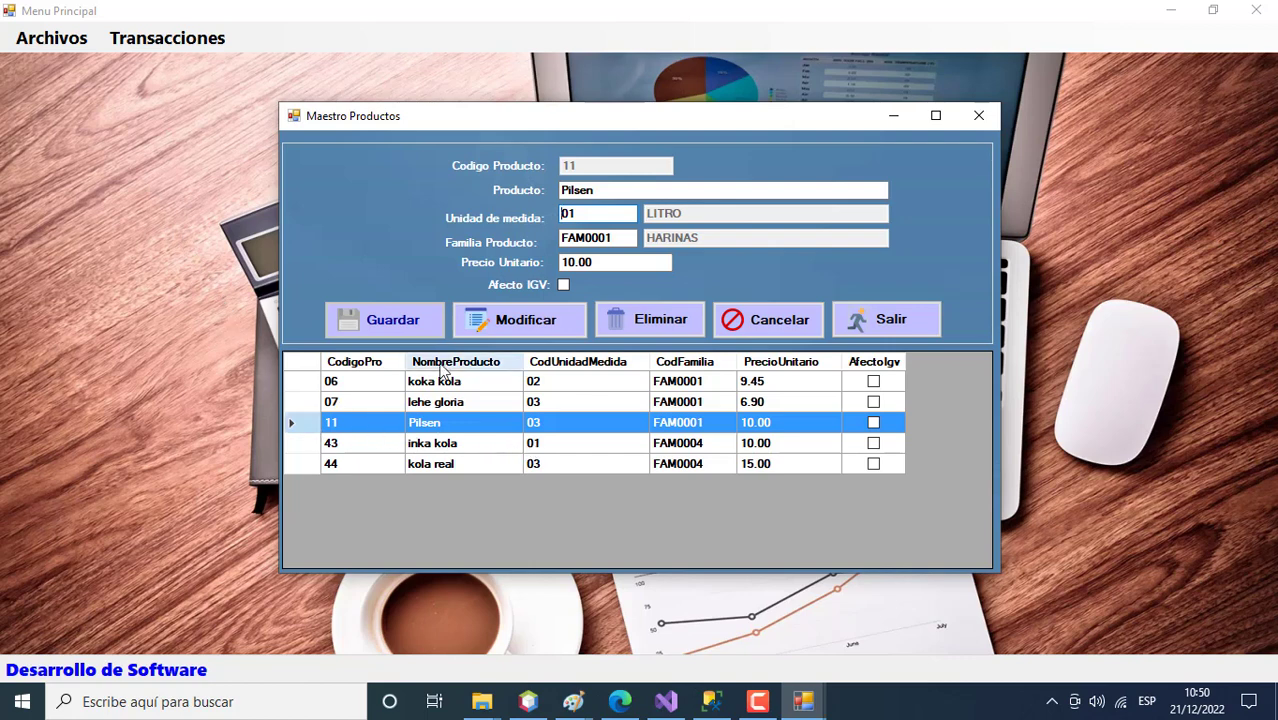
pyautogui.click(507, 337)
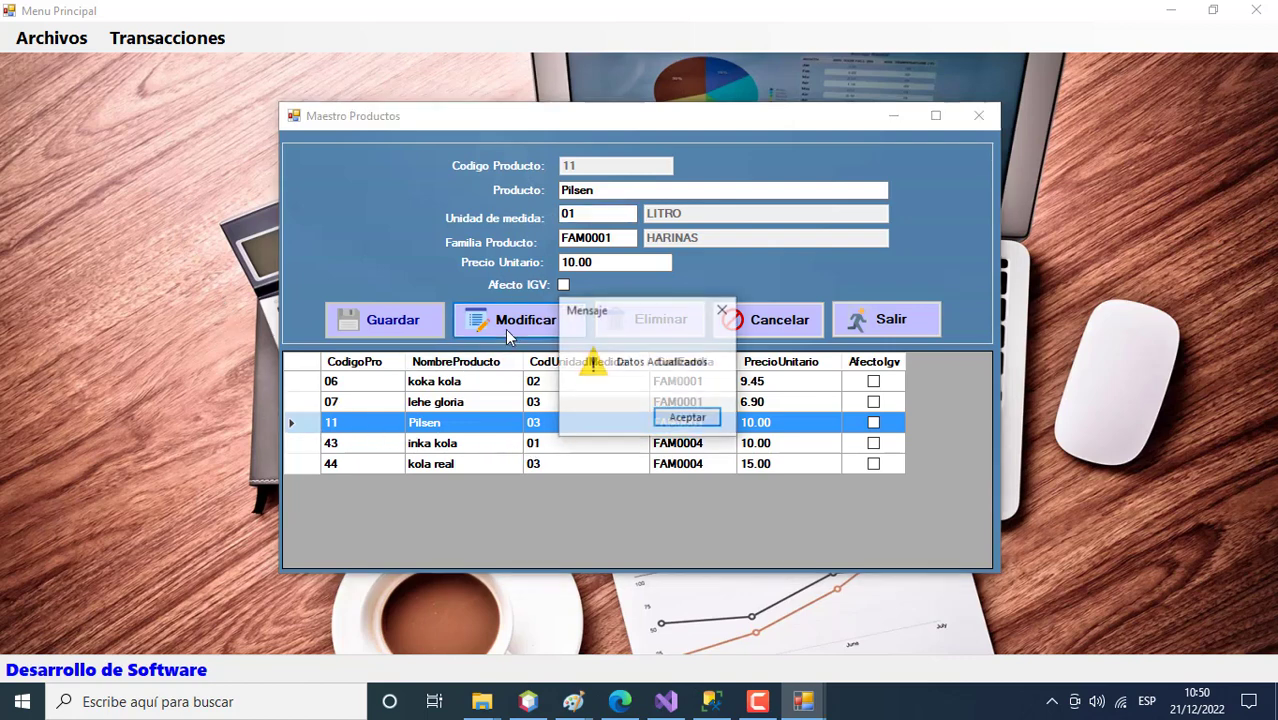
pyautogui.click(670, 420)
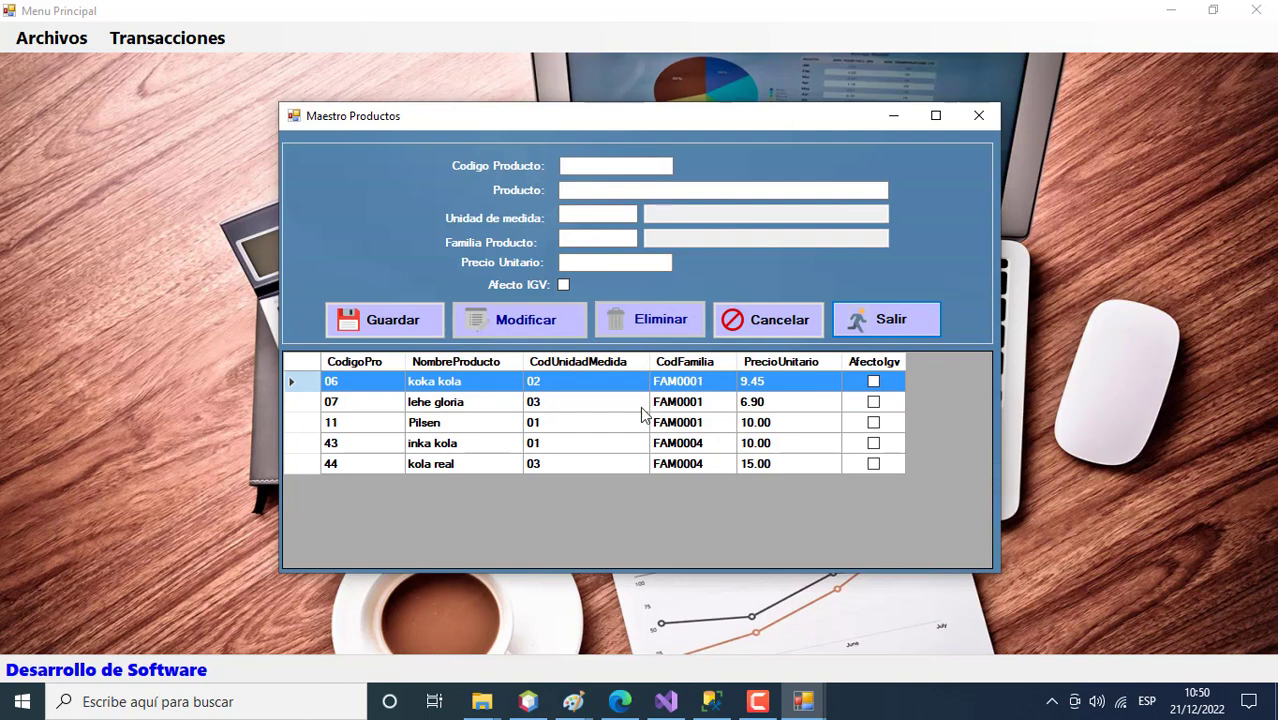
# Step: Load the inka kola product, set its unit price to 15.00, enable Afecto IGV and save the modification
pyautogui.click(306, 425)
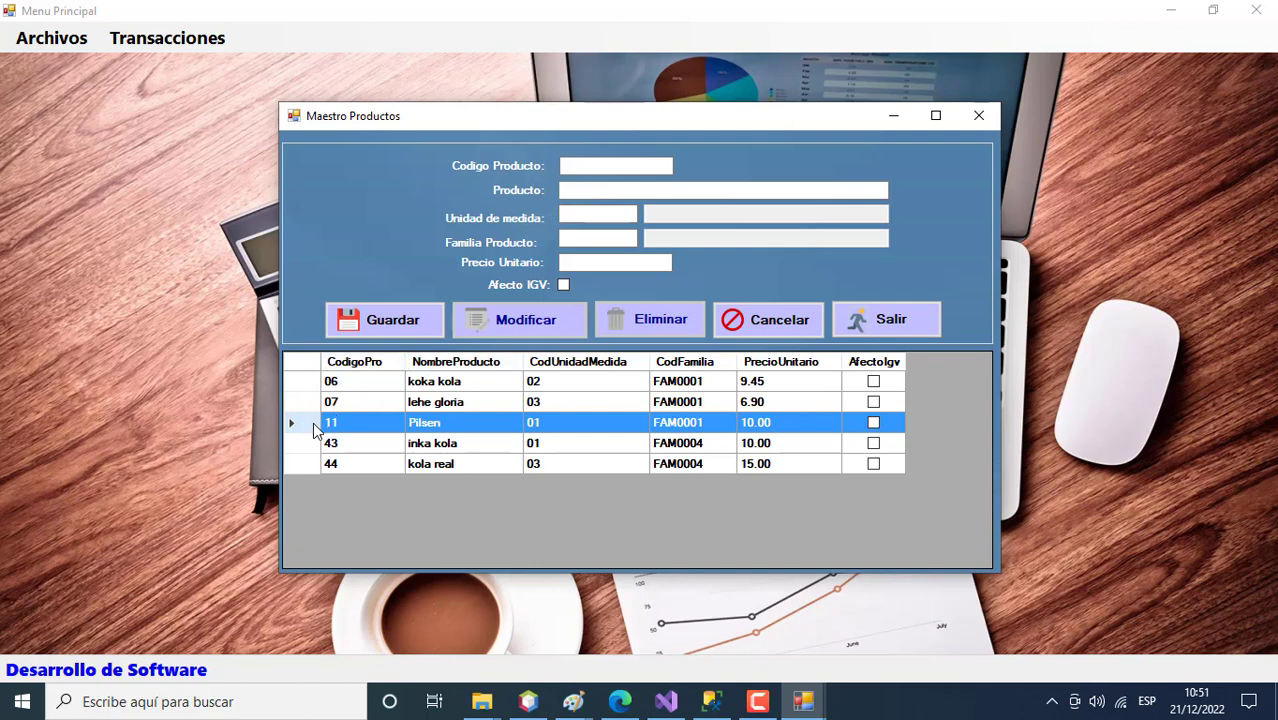
pyautogui.click(313, 450)
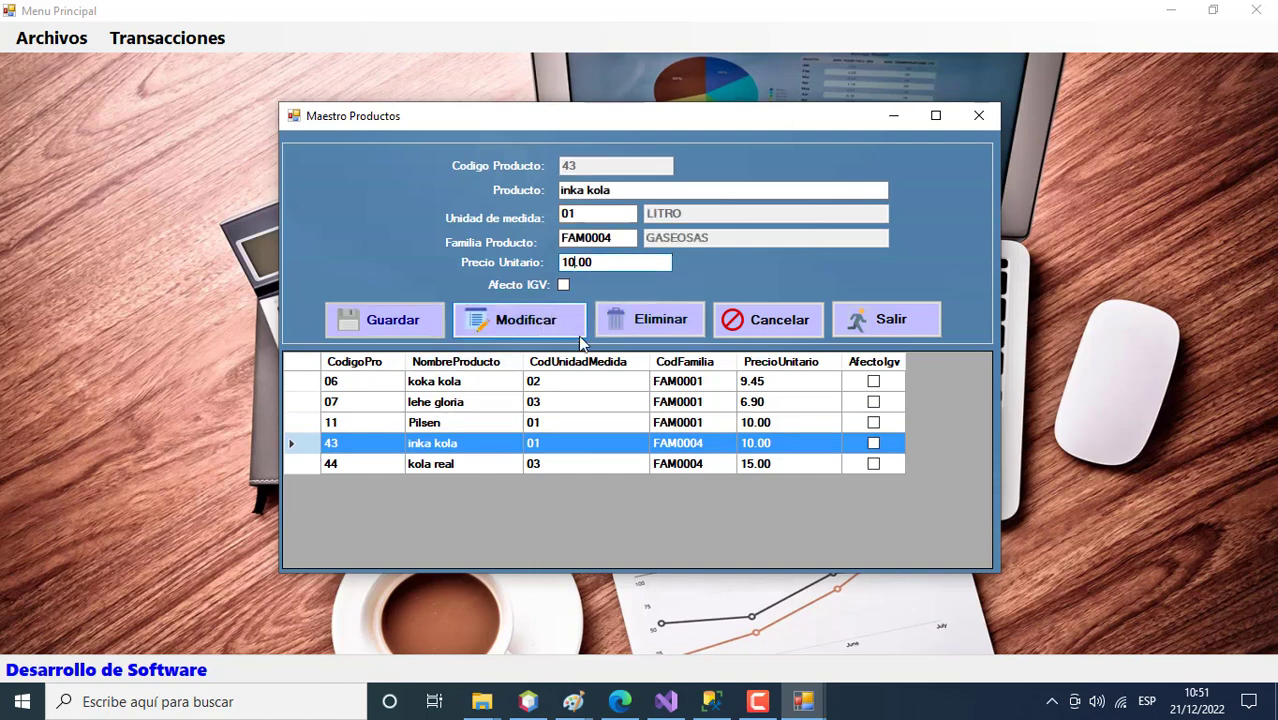
pyautogui.press('BackSpace')
pyautogui.write('5')
pyautogui.click(563, 286)
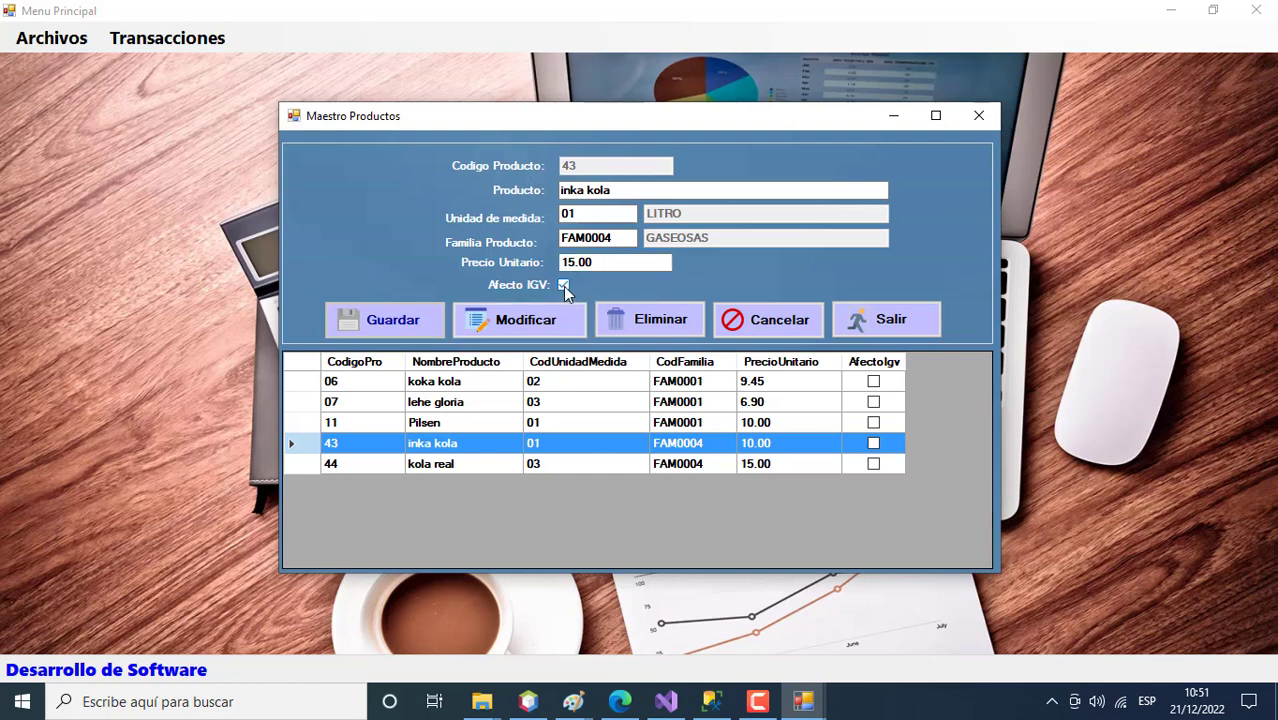
pyautogui.click(502, 321)
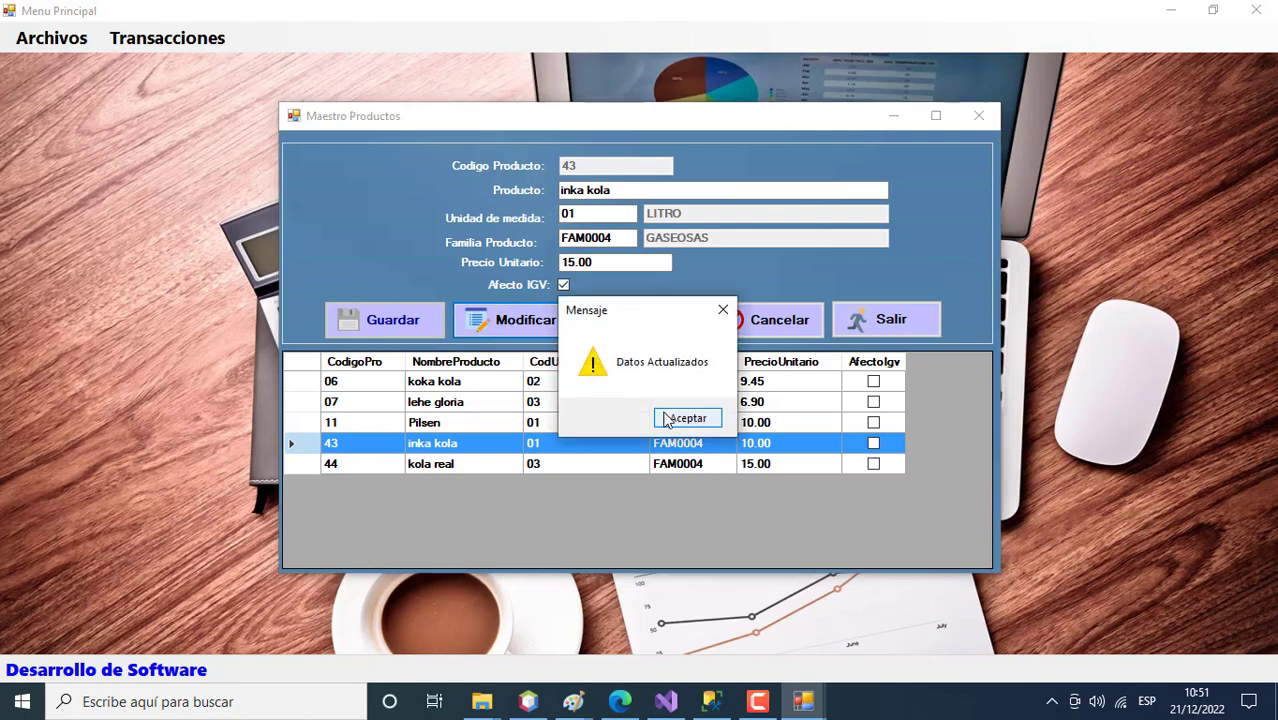
pyautogui.click(668, 418)
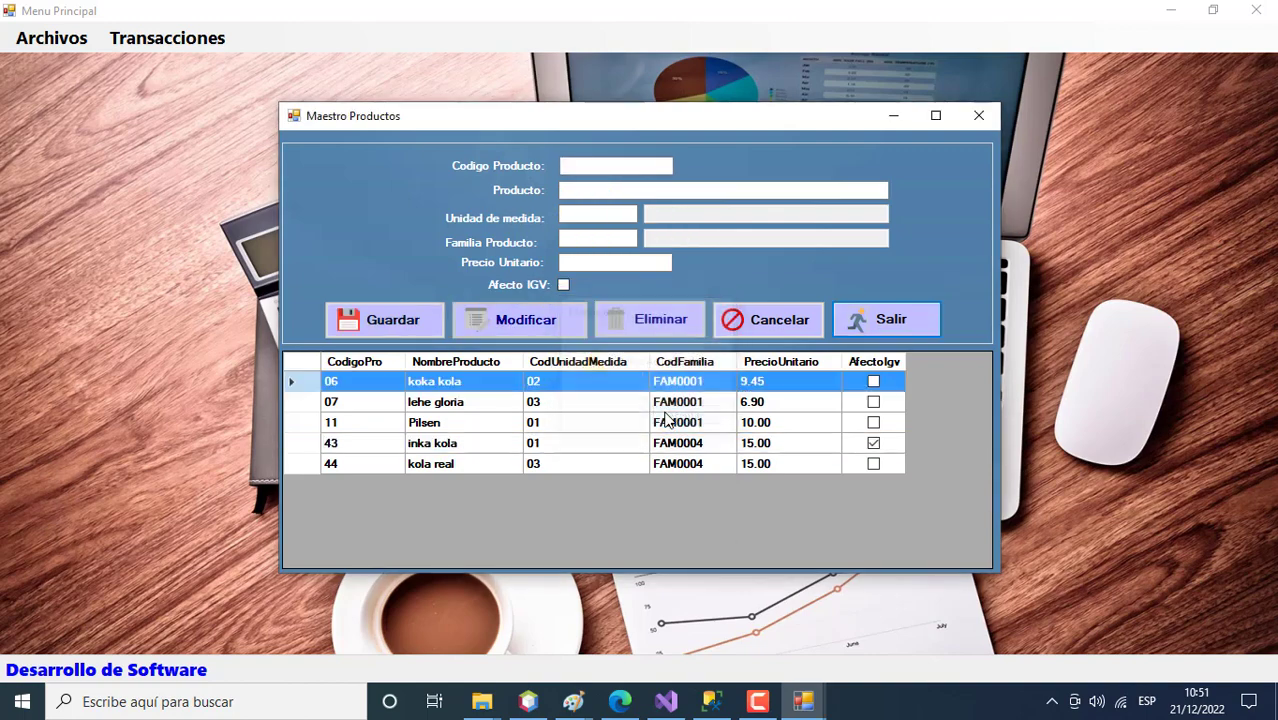
pyautogui.click(591, 449)
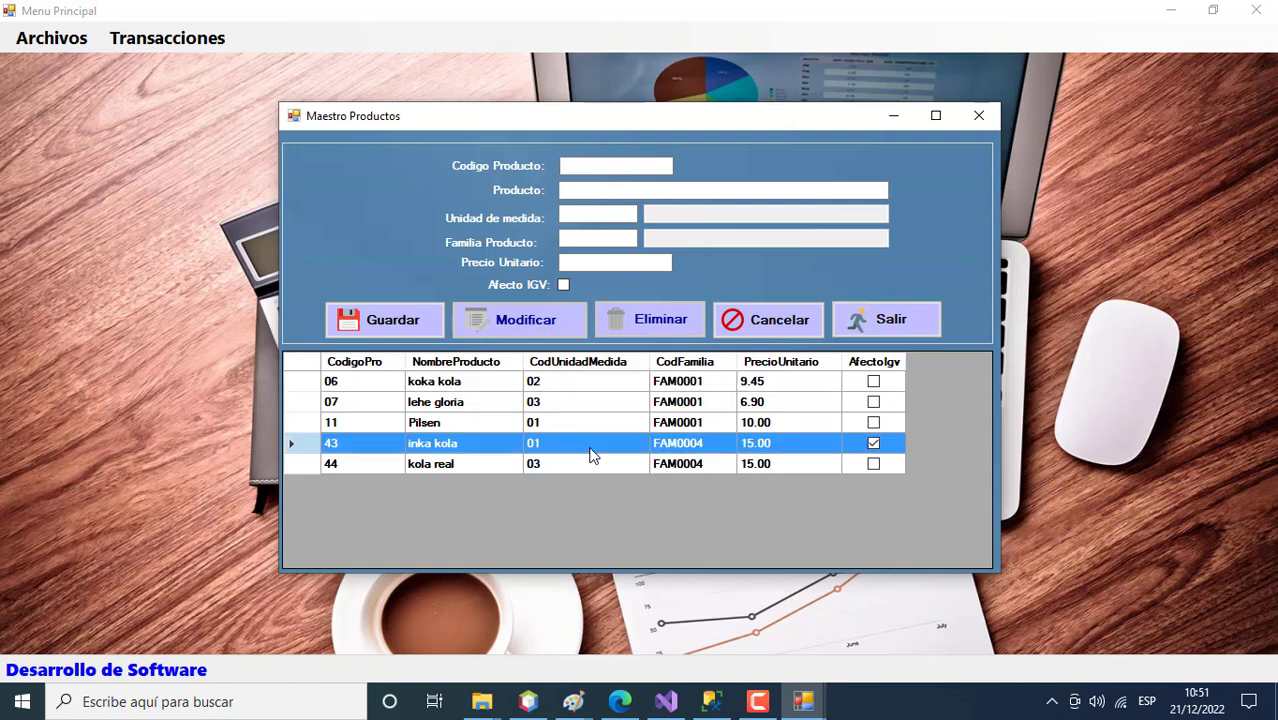
pyautogui.click(315, 380)
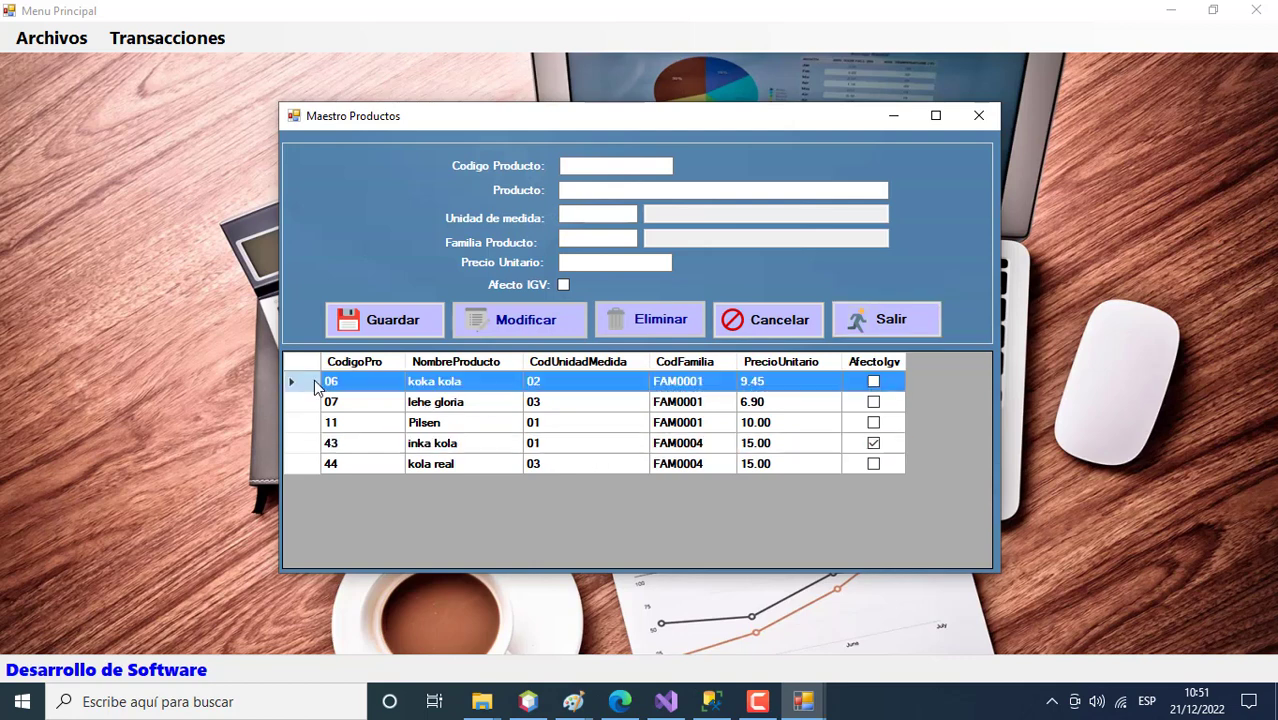
pyautogui.click(771, 321)
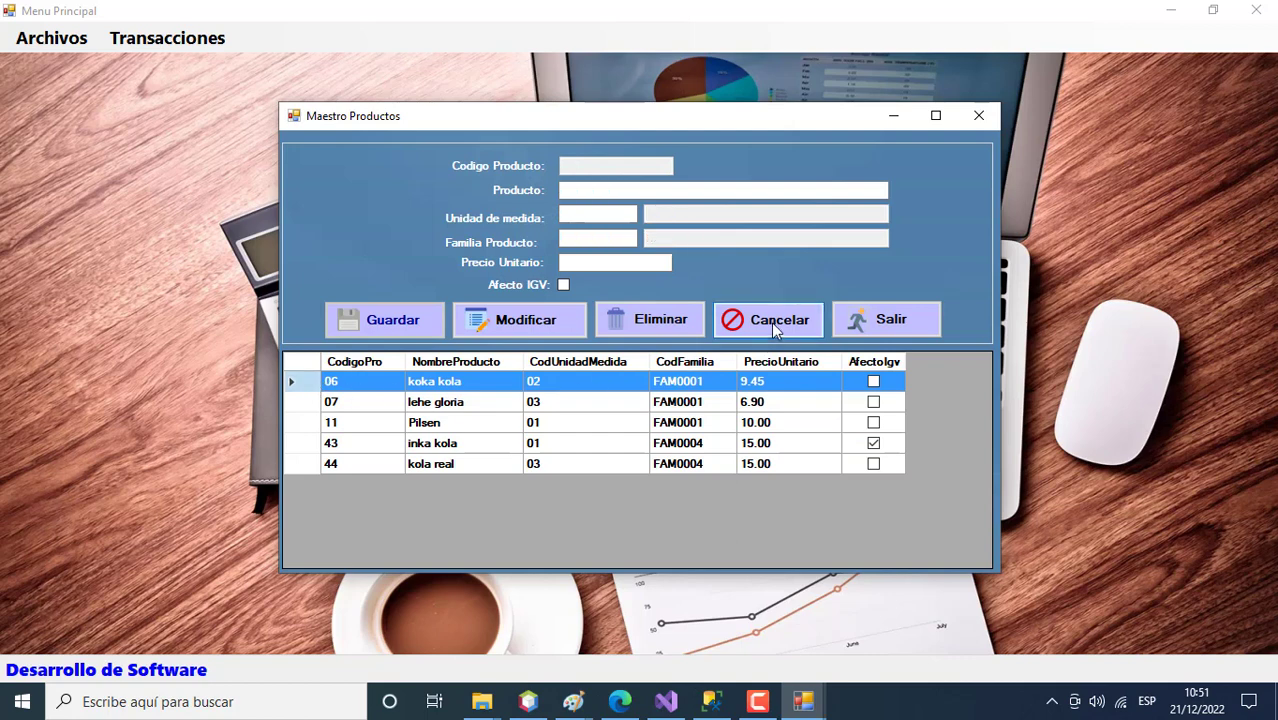
# Step: Delete the Pilsen product with code 11 from the product records
pyautogui.click(291, 423)
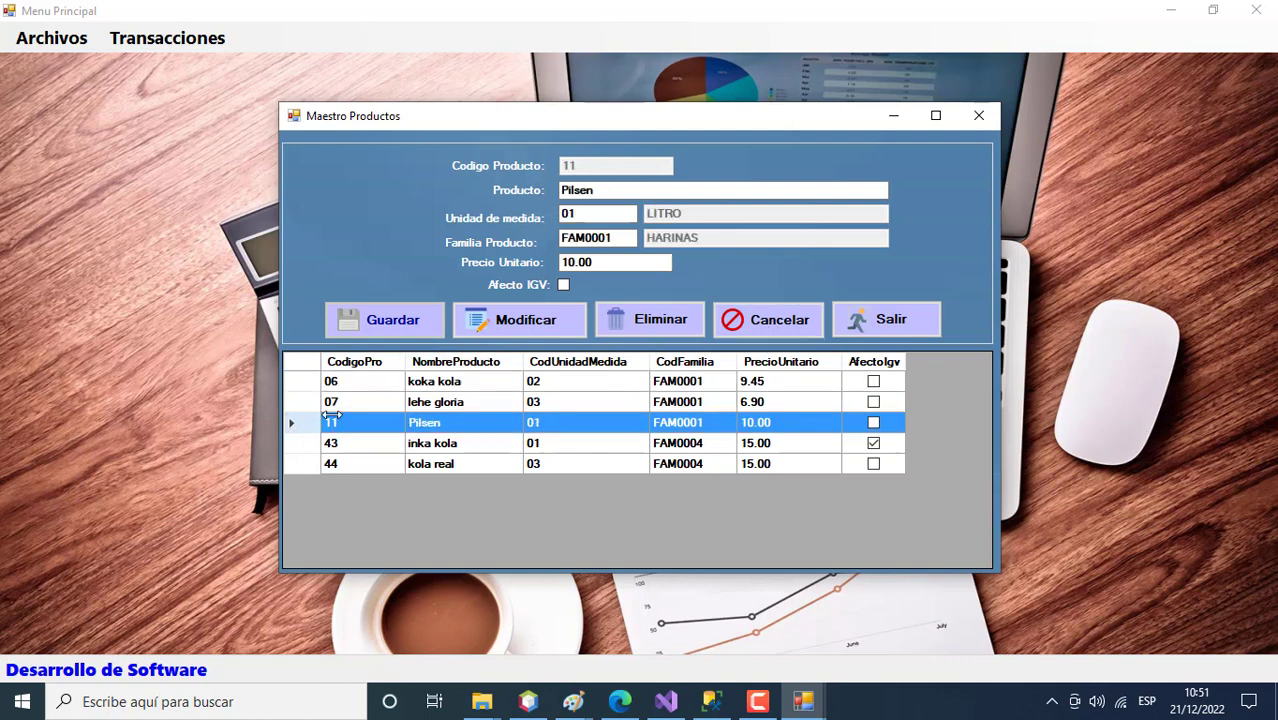
pyautogui.click(660, 330)
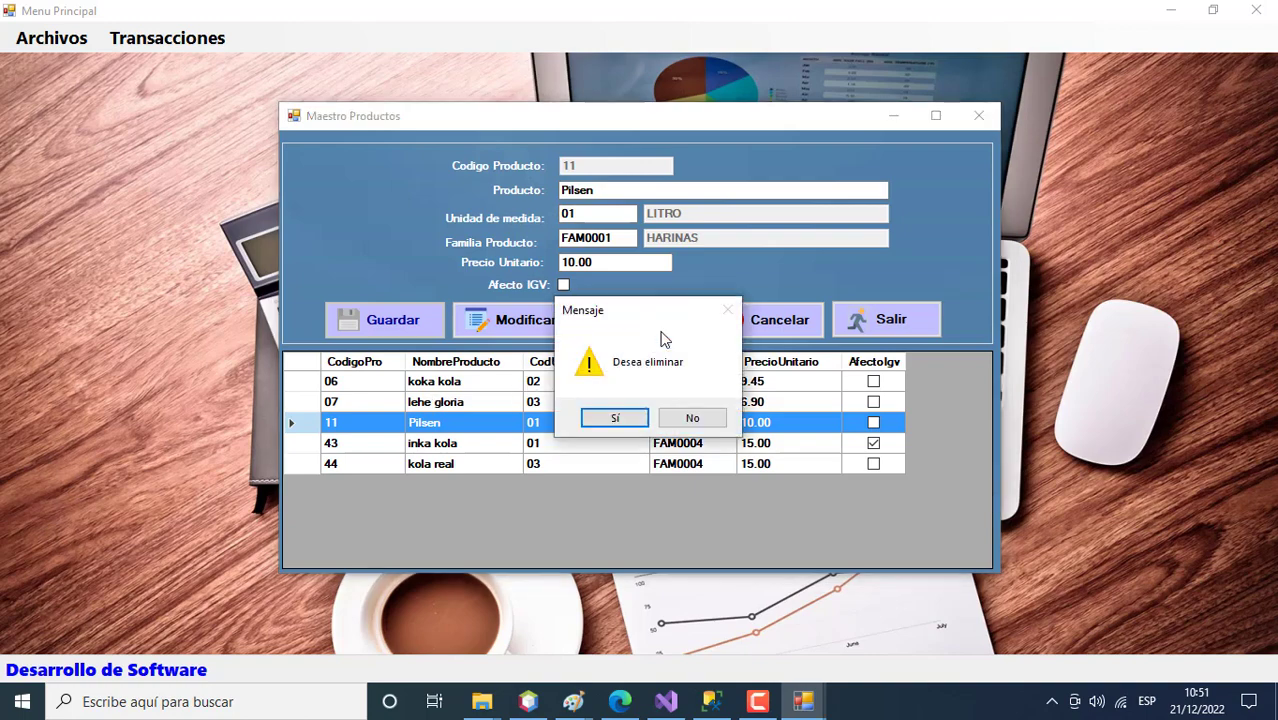
pyautogui.click(616, 418)
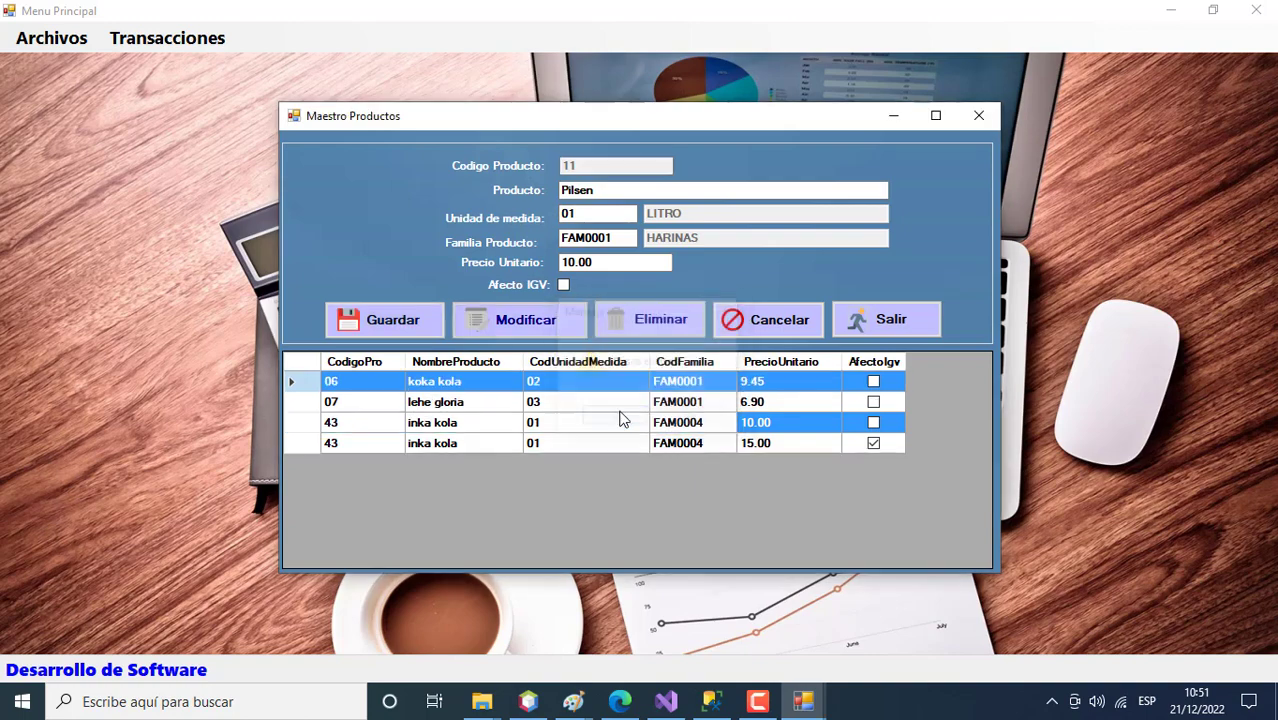
# Step: Delete the inka kola product with code 43 from the product records
pyautogui.click(310, 428)
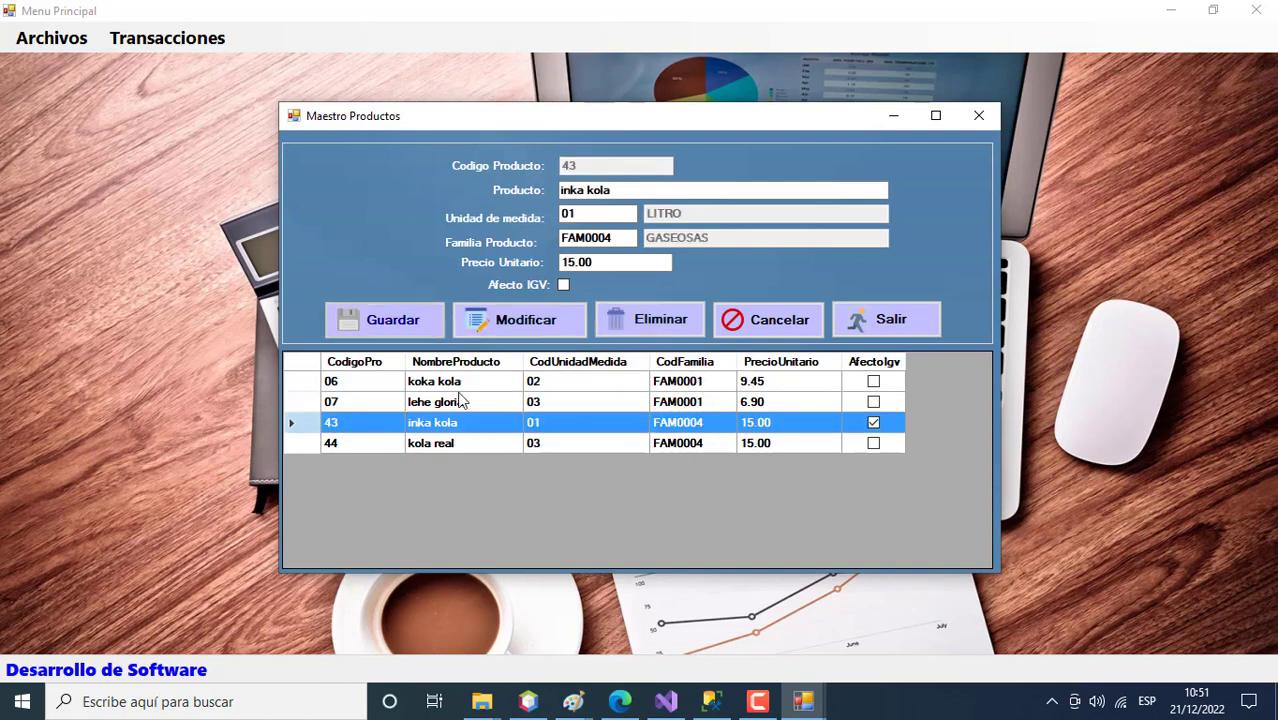
pyautogui.click(655, 331)
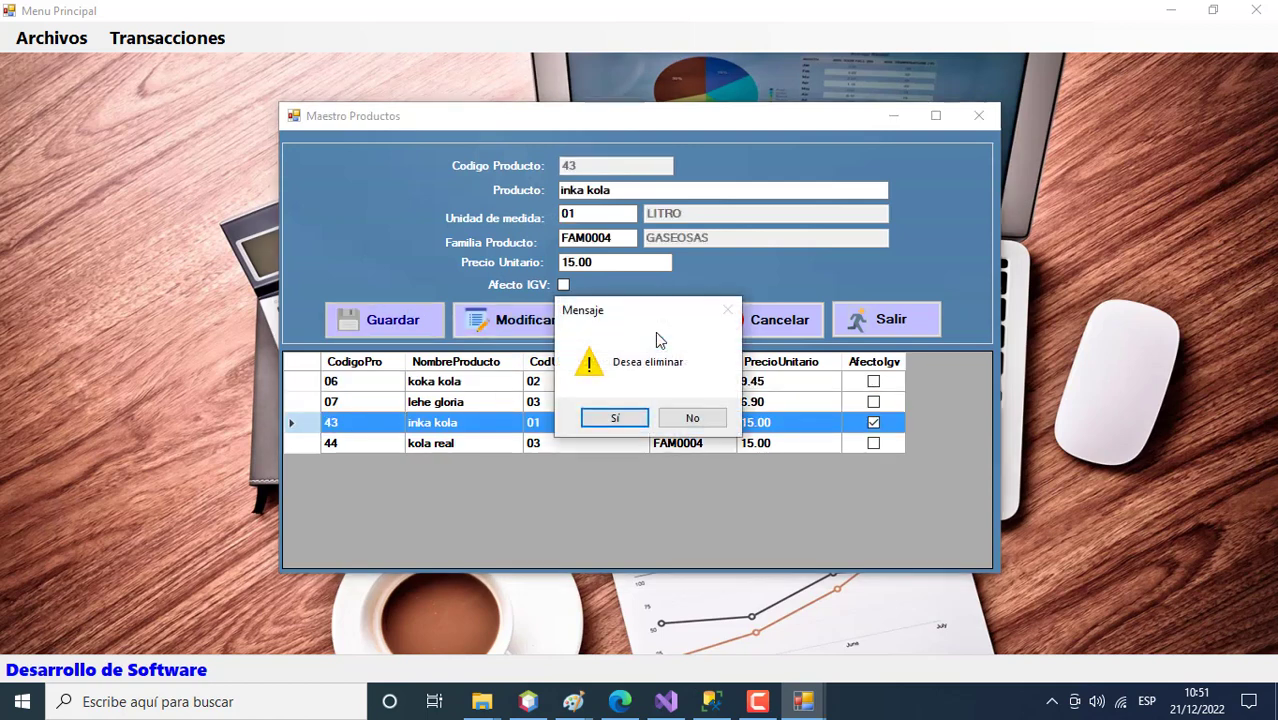
pyautogui.click(607, 417)
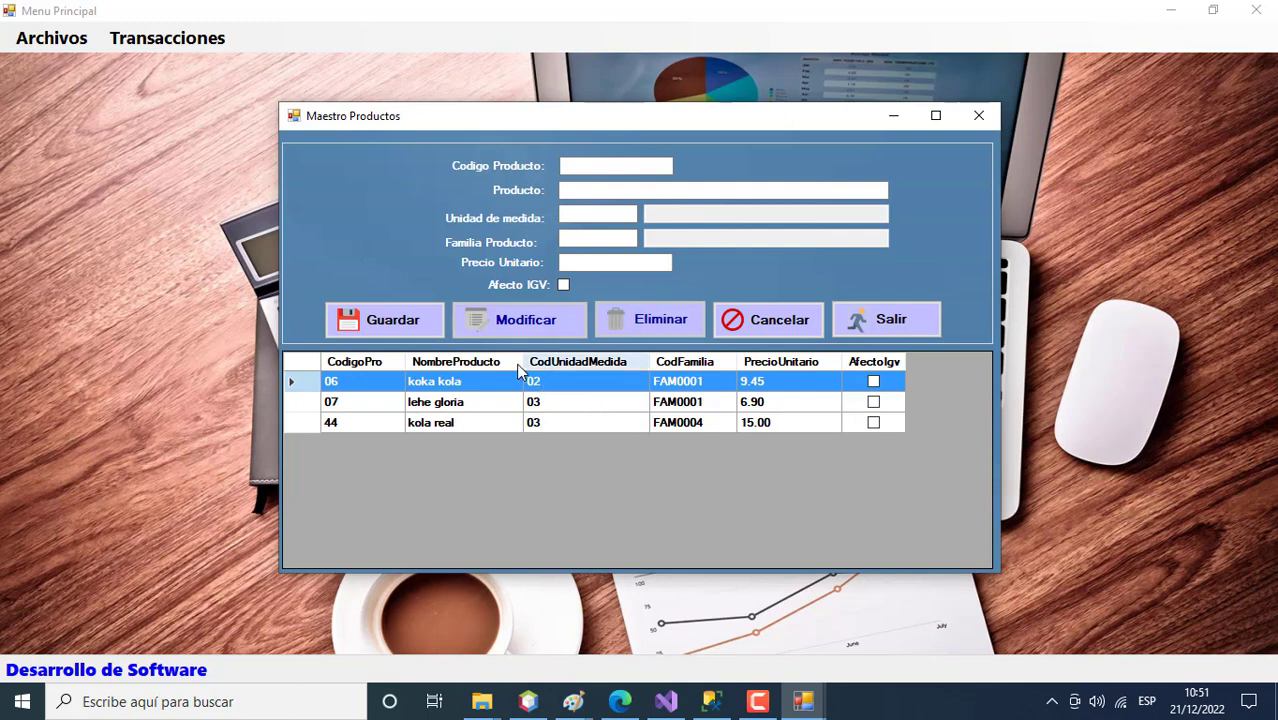
# Step: Start a new product with code 33, name inka kola and unit of measure 02 CAJAS
pyautogui.click(593, 163)
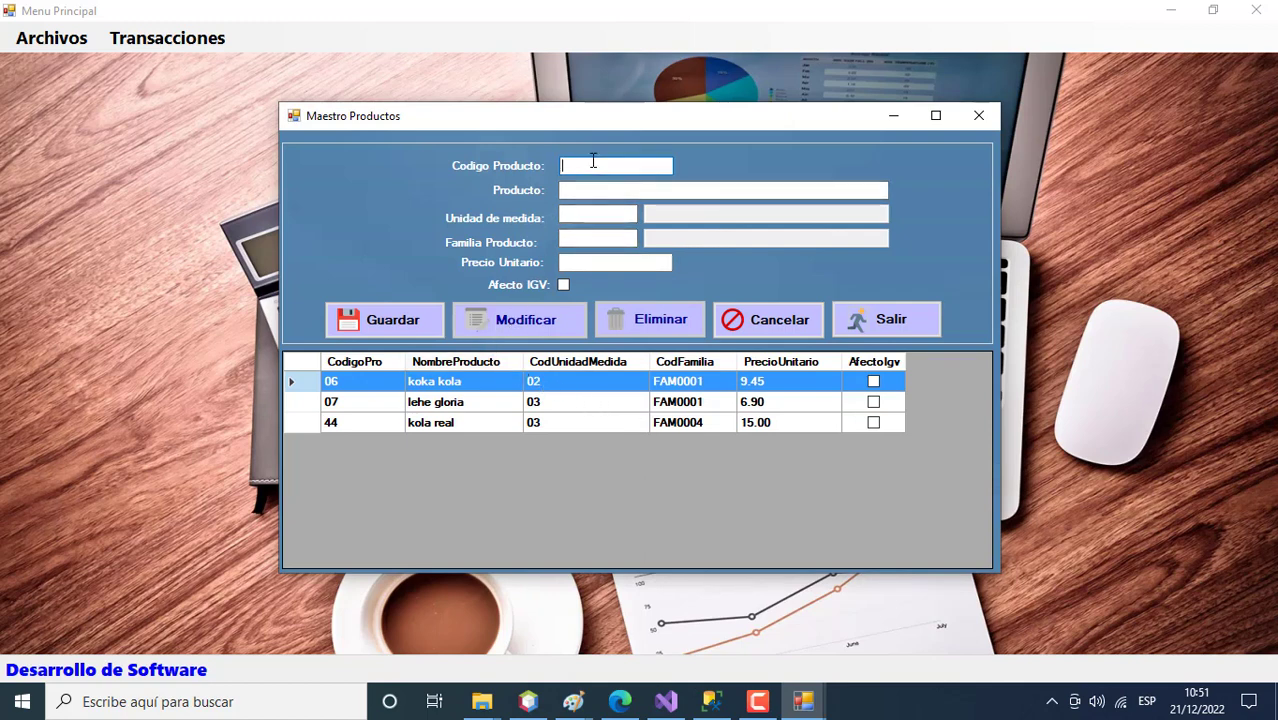
pyautogui.write('333')
pyautogui.press('BackSpace')
pyautogui.click(582, 186)
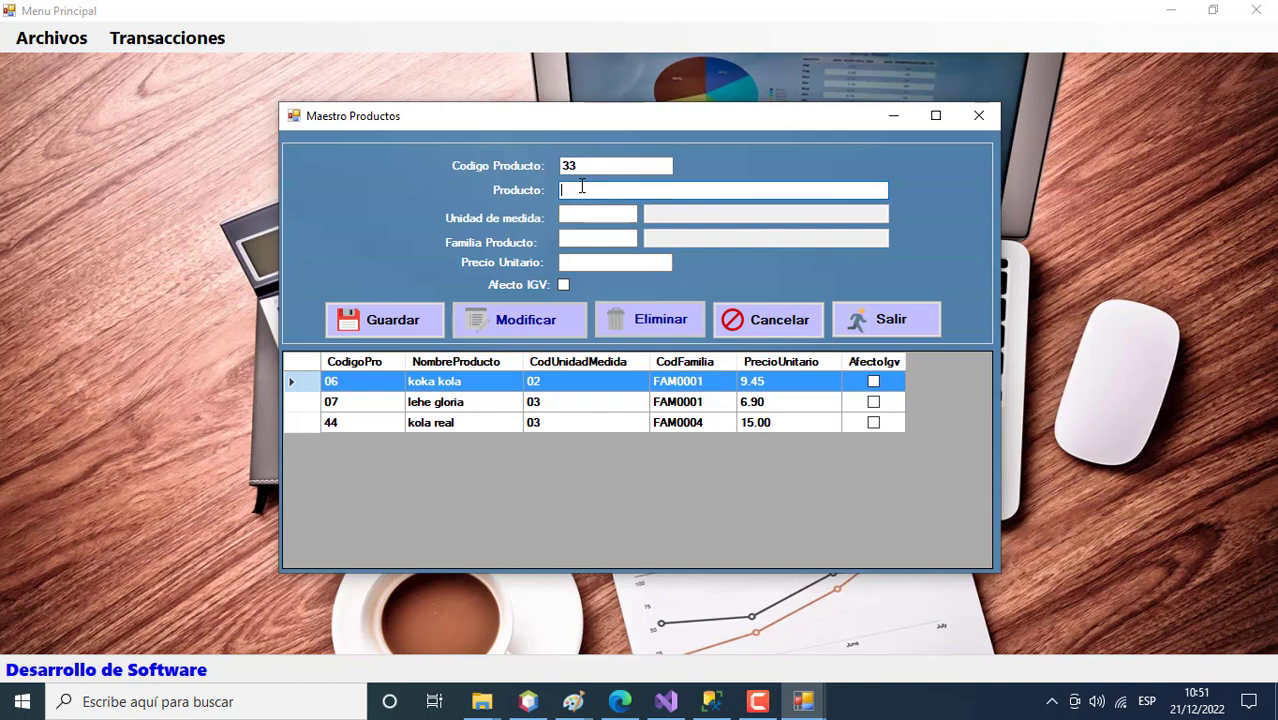
pyautogui.write('inka kola')
pyautogui.doubleClick(579, 212)
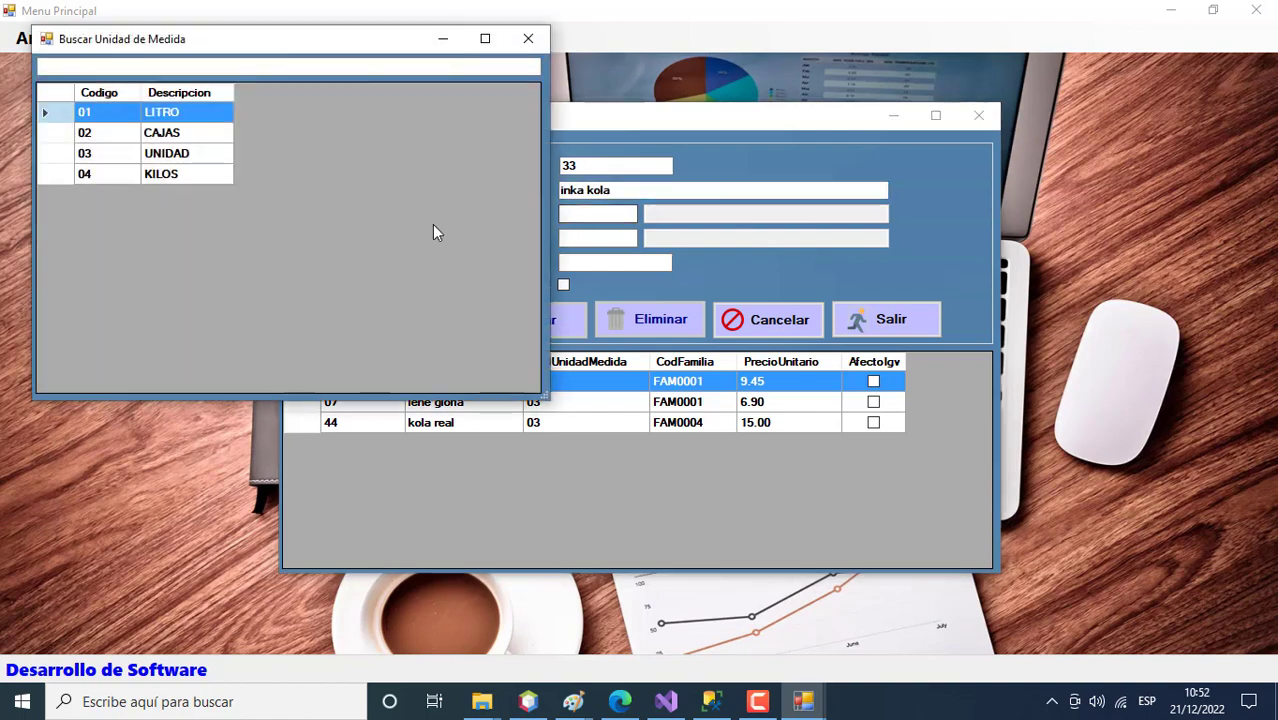
pyautogui.click(66, 137)
pyautogui.doubleClick(66, 142)
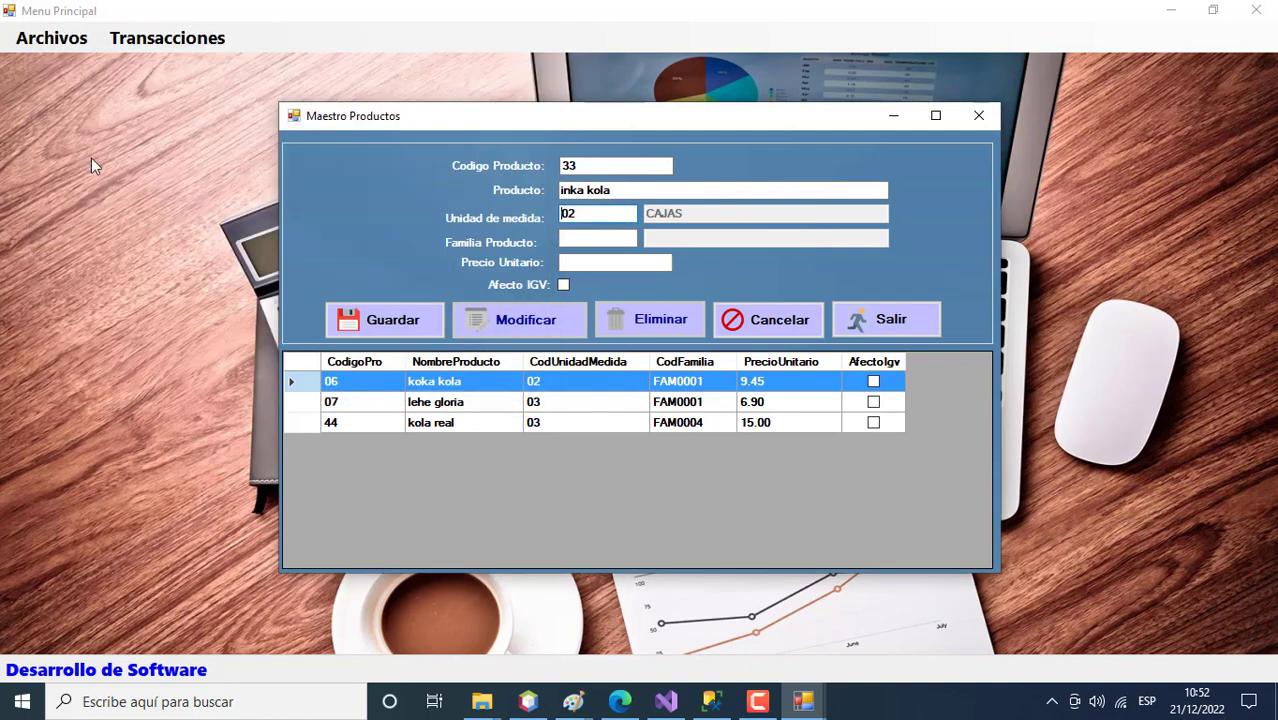
# Step: Assign family FAM0004 GASEOSAS and a unit price of 10 to the new inka kola product and save it
pyautogui.click(591, 241)
pyautogui.doubleClick(591, 243)
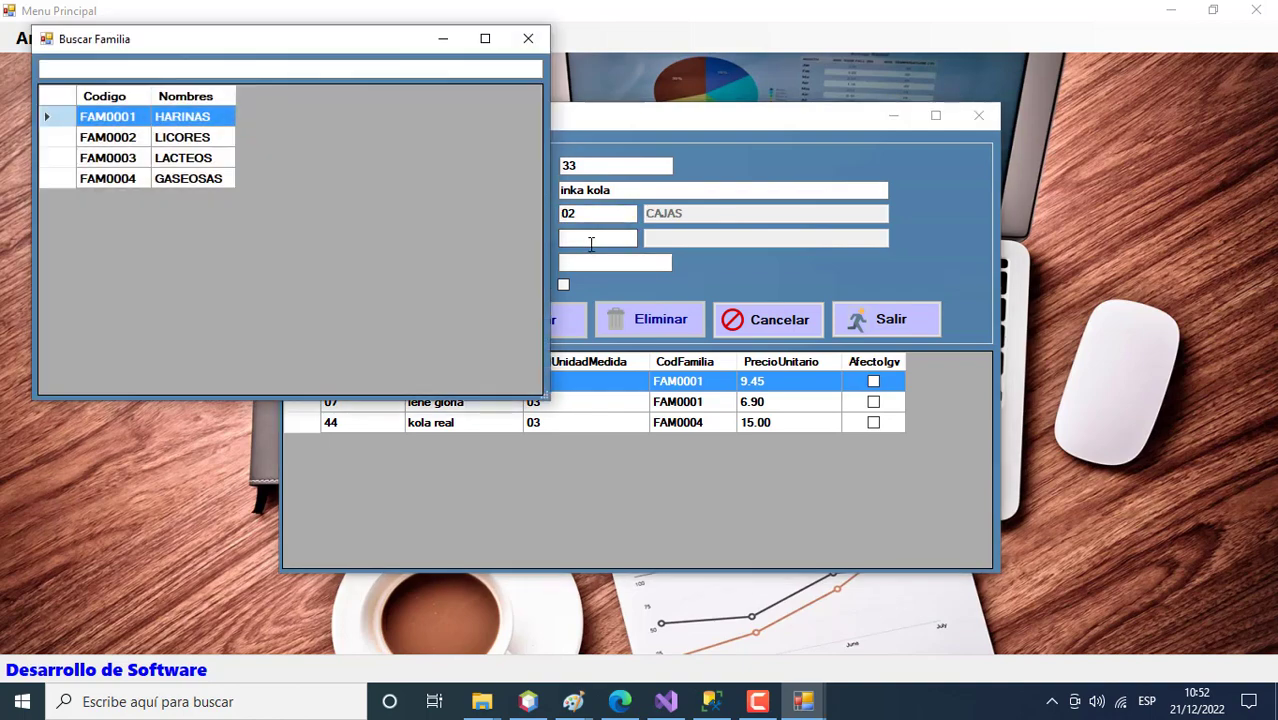
pyautogui.doubleClick(61, 178)
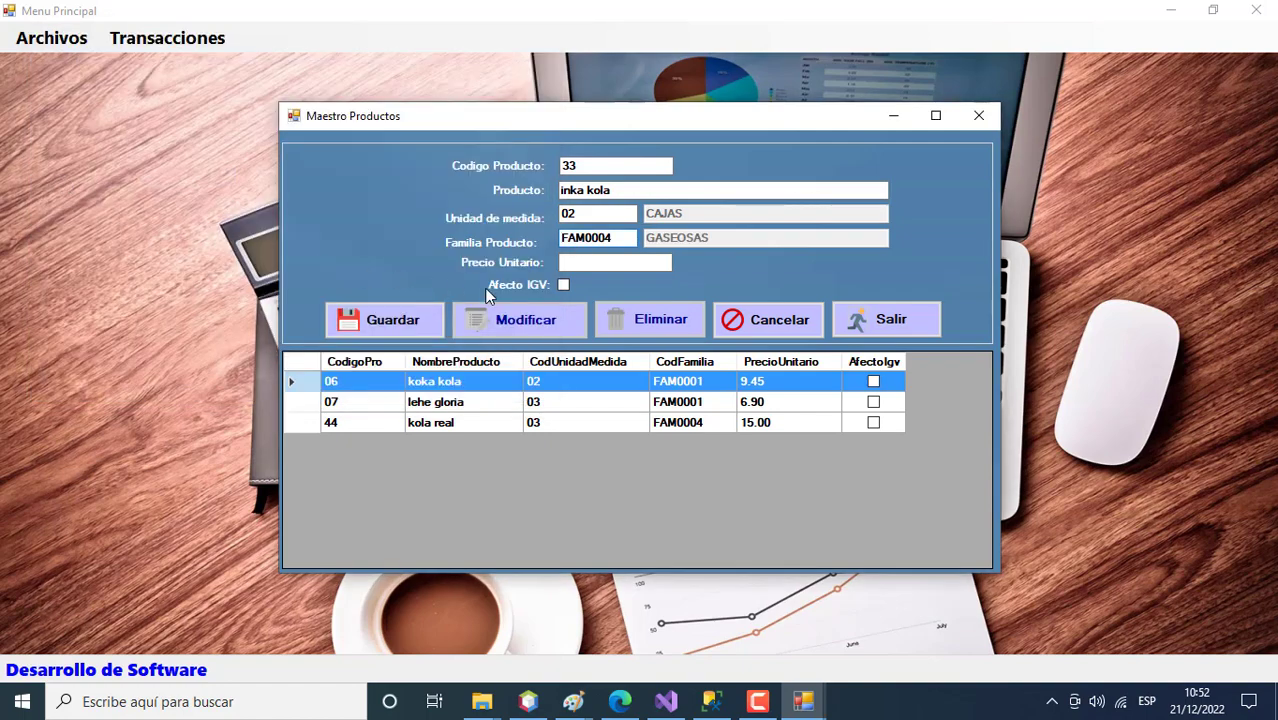
pyautogui.click(580, 261)
pyautogui.write('10')
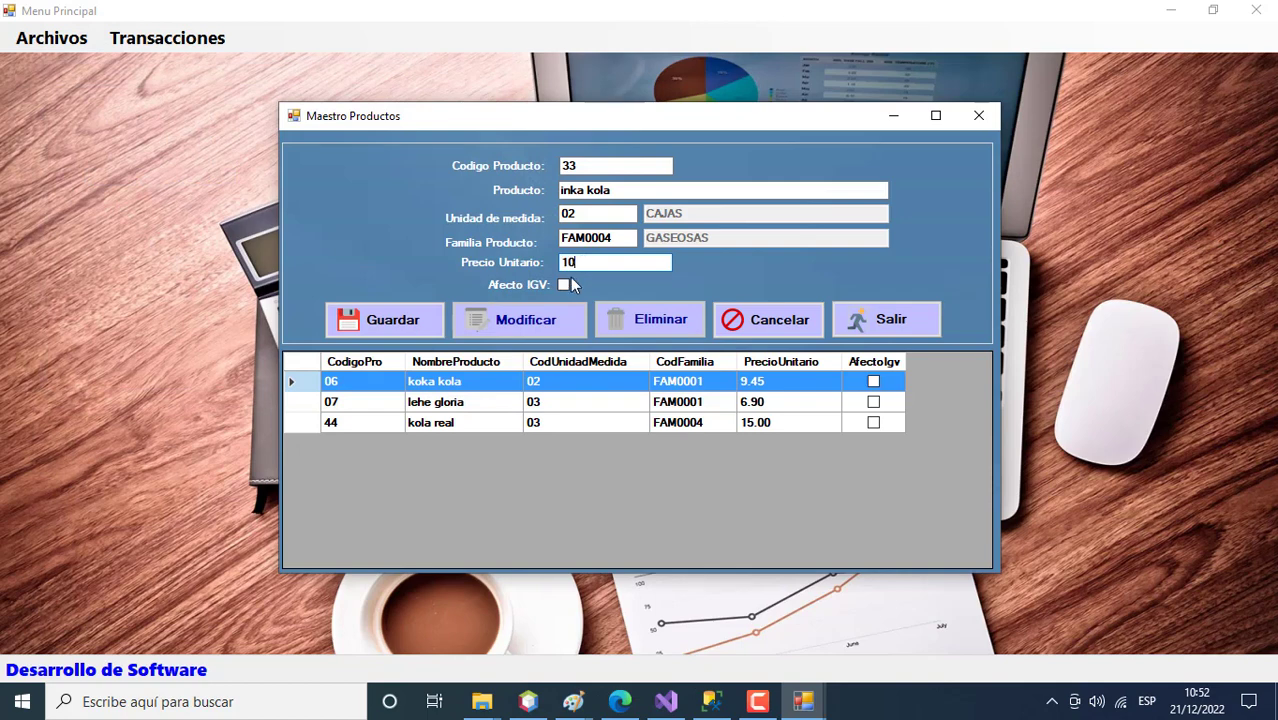
pyautogui.click(403, 315)
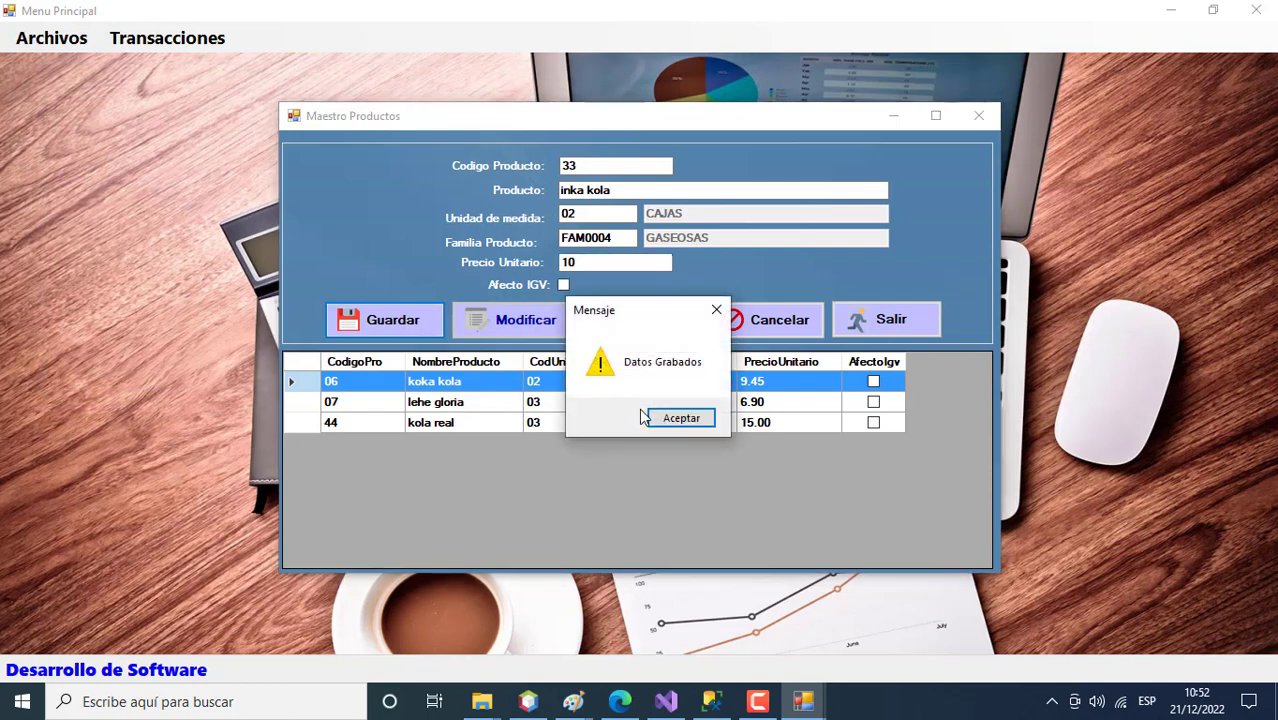
pyautogui.click(674, 421)
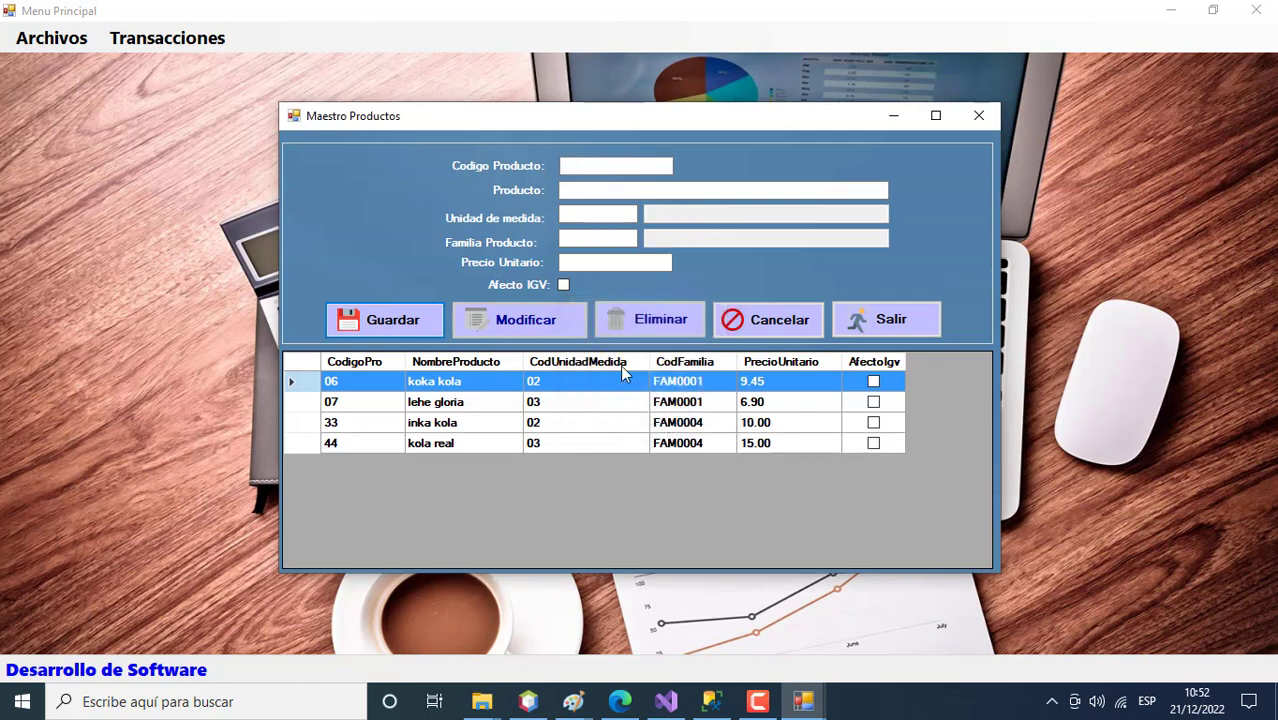
# Step: Start a new product with code 66, name crystal and unit of measure 01 LITRO
pyautogui.click(585, 170)
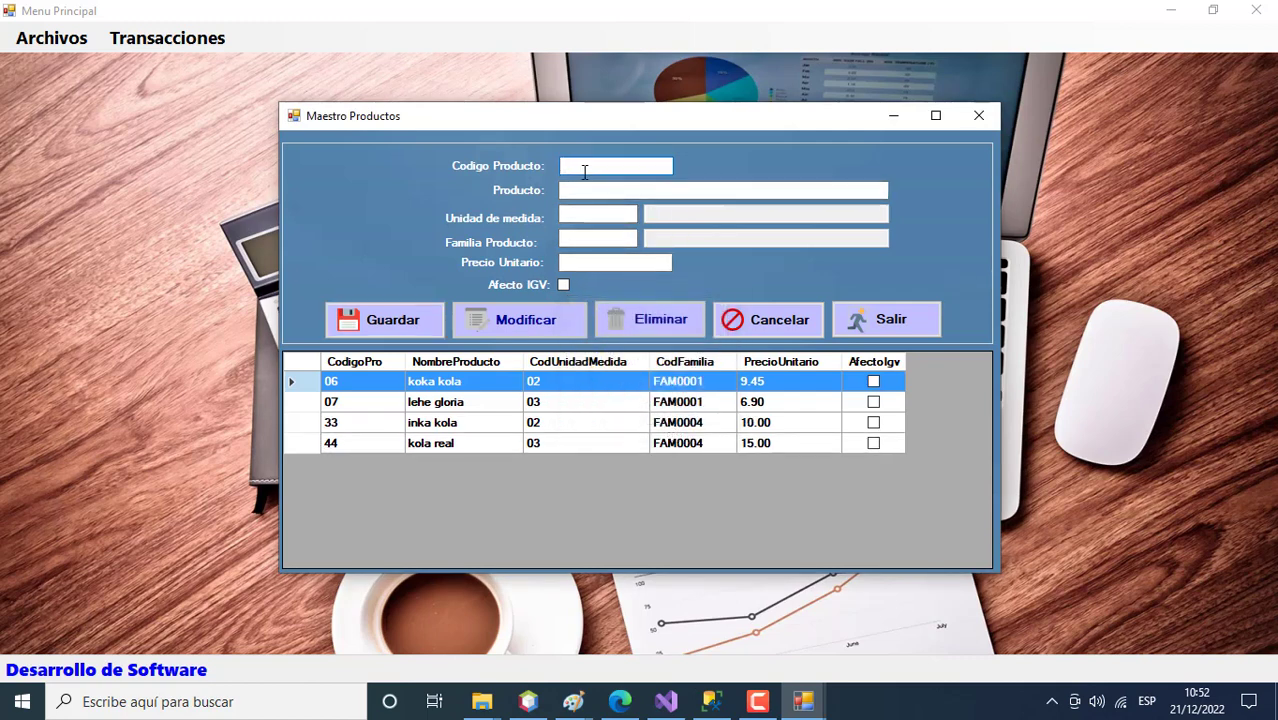
pyautogui.write('66')
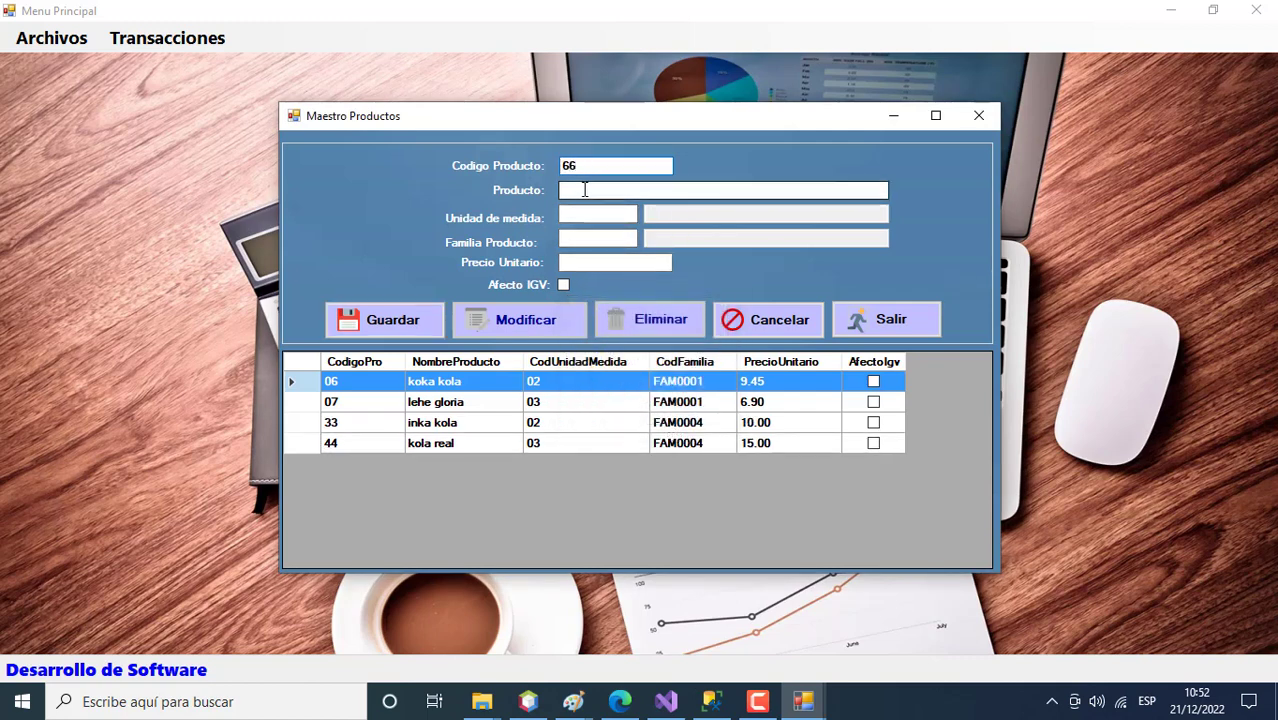
pyautogui.click(585, 190)
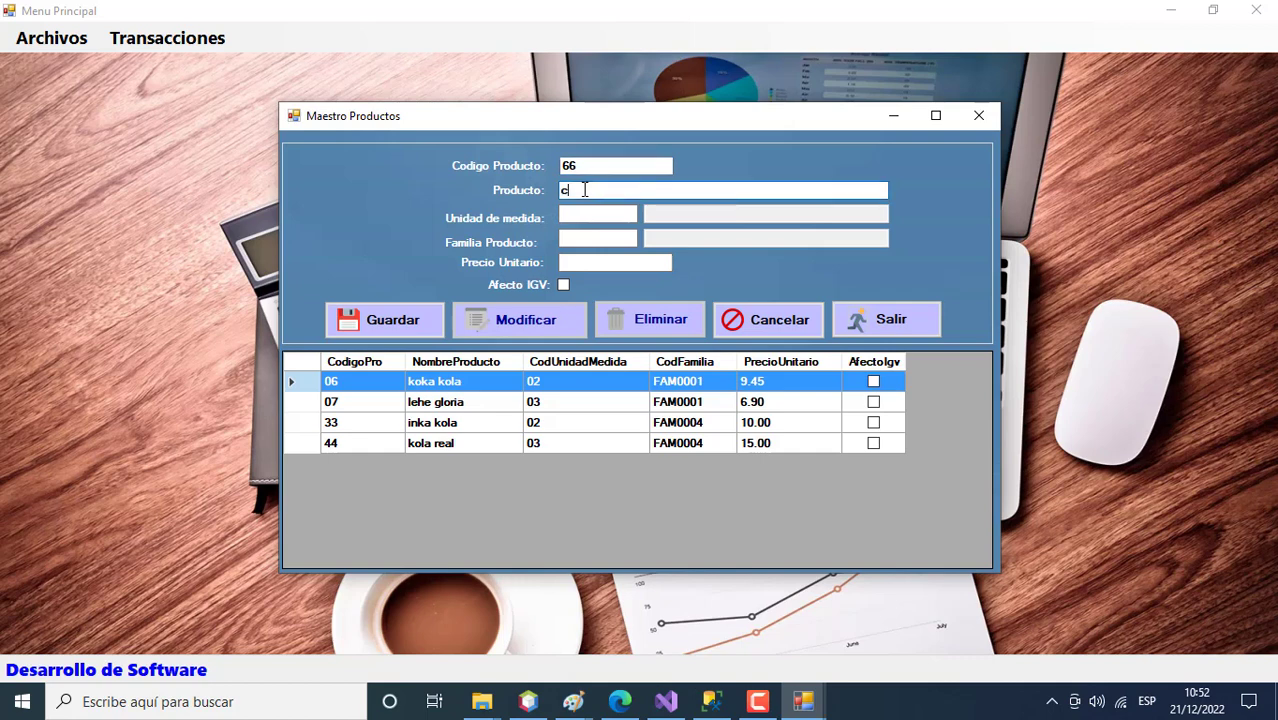
pyautogui.write('crytsal')
pyautogui.press('BackSpace')
pyautogui.write('stal')
pyautogui.doubleClick(592, 213)
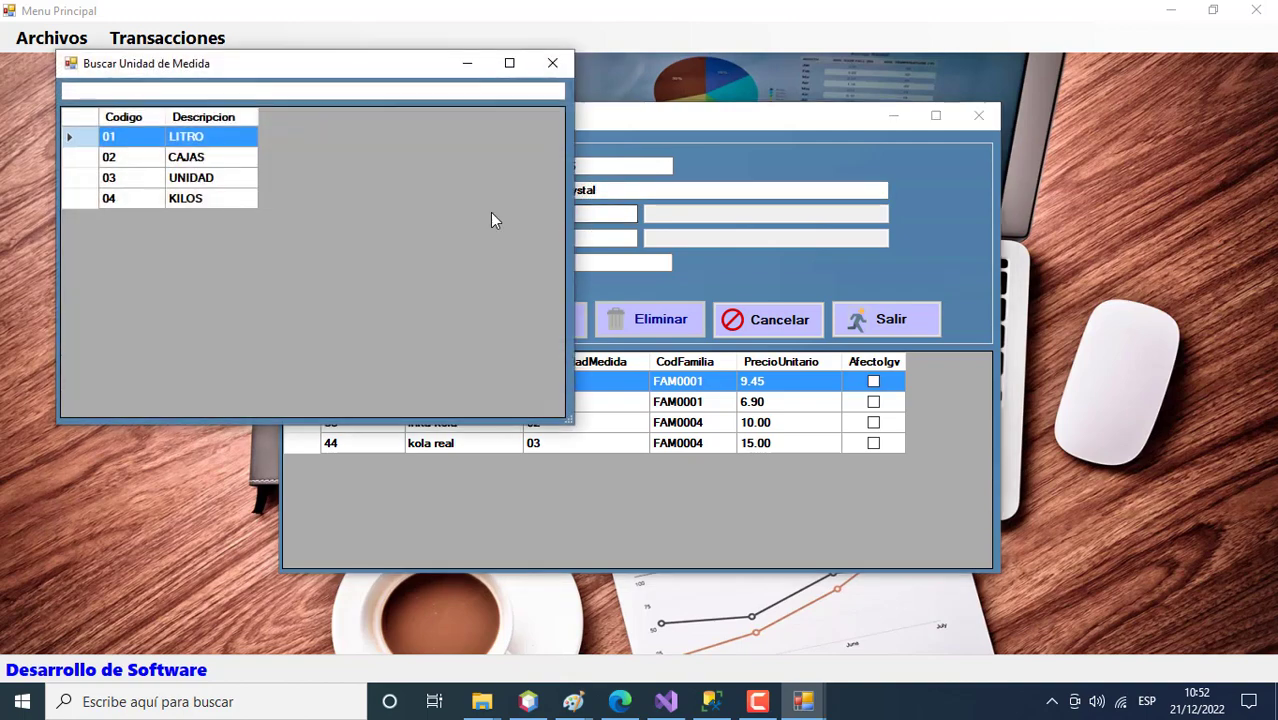
pyautogui.doubleClick(78, 136)
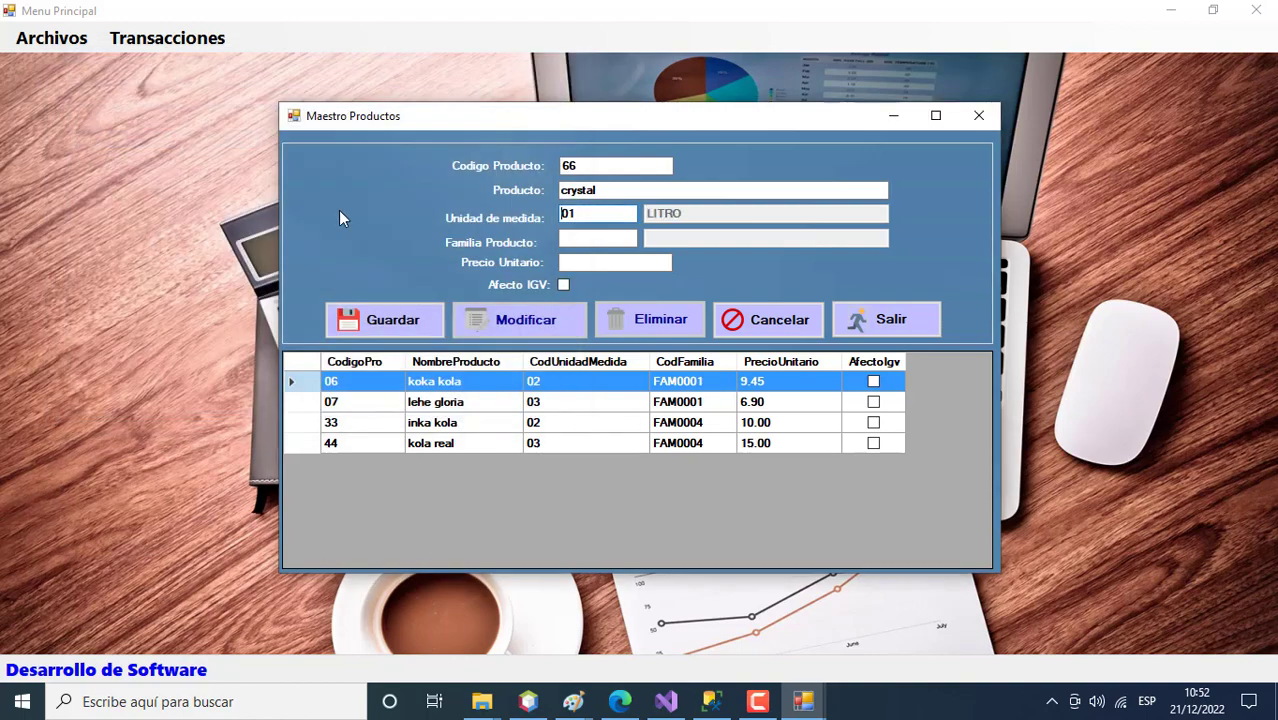
# Step: Assign family FAM0002 LICORES and a unit price of 50 to the crystal product, mark it as subject to IGV and save it
pyautogui.doubleClick(565, 240)
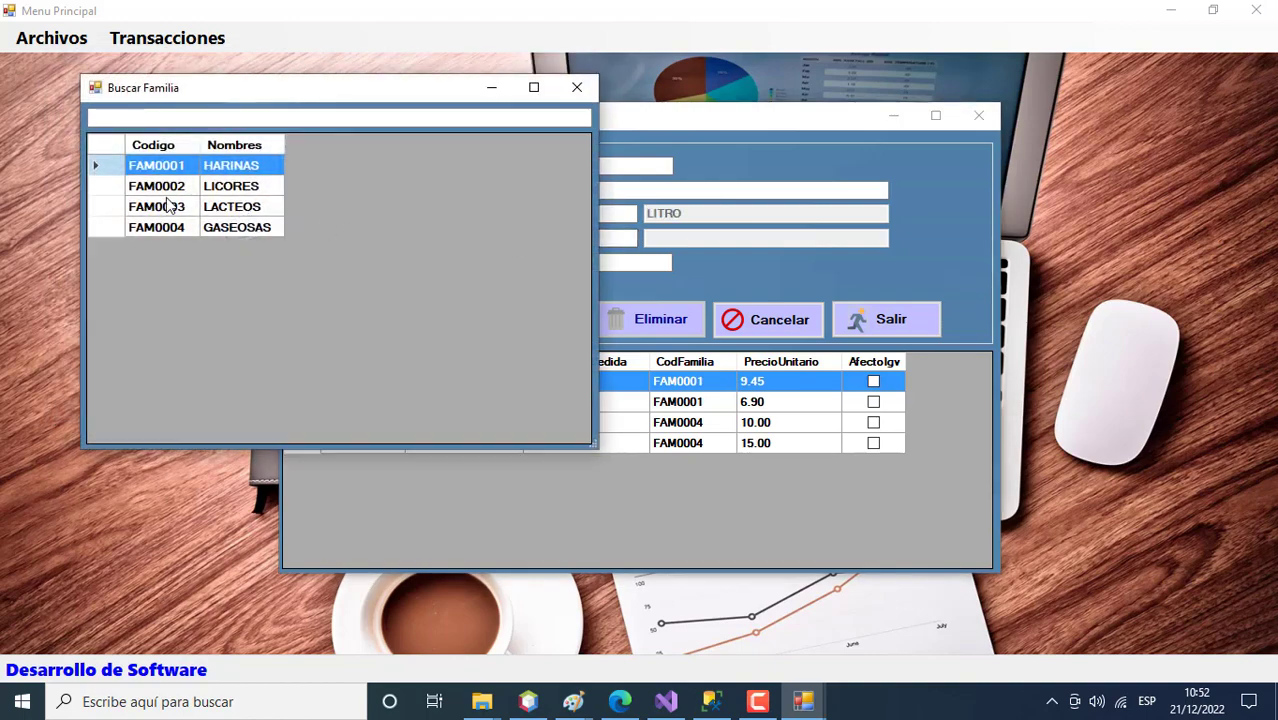
pyautogui.doubleClick(118, 186)
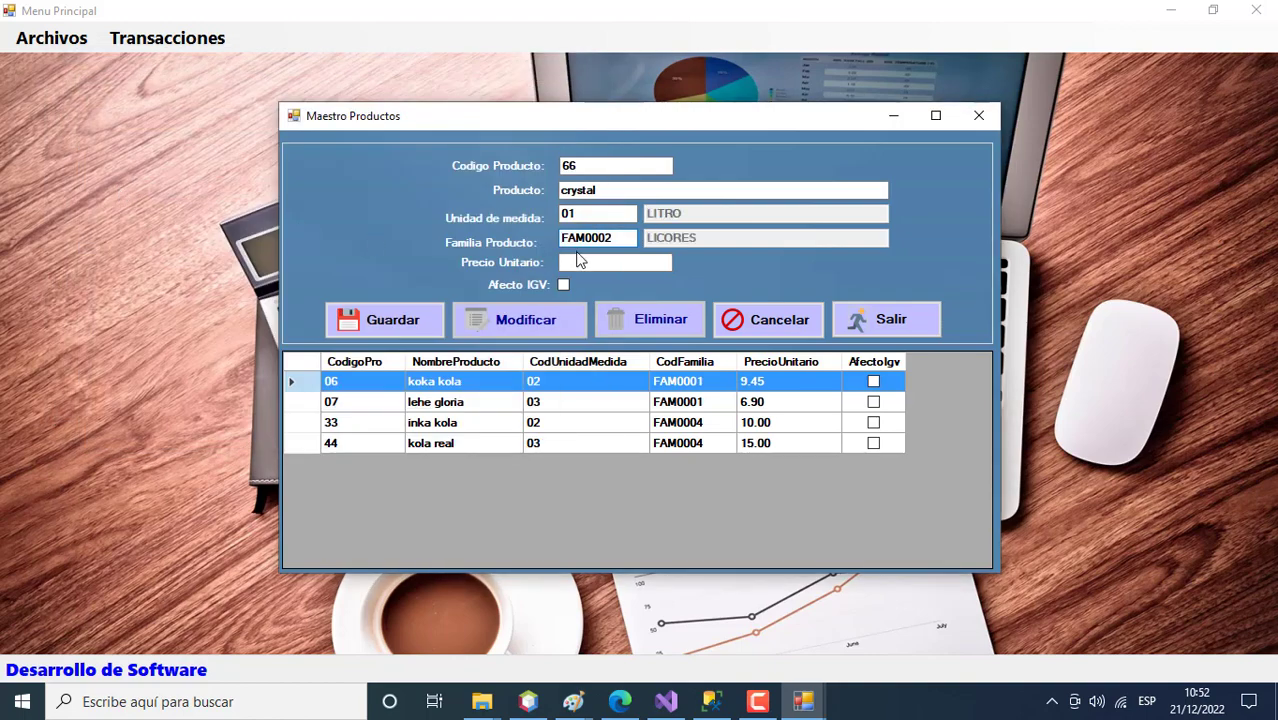
pyautogui.click(581, 261)
pyautogui.click(413, 319)
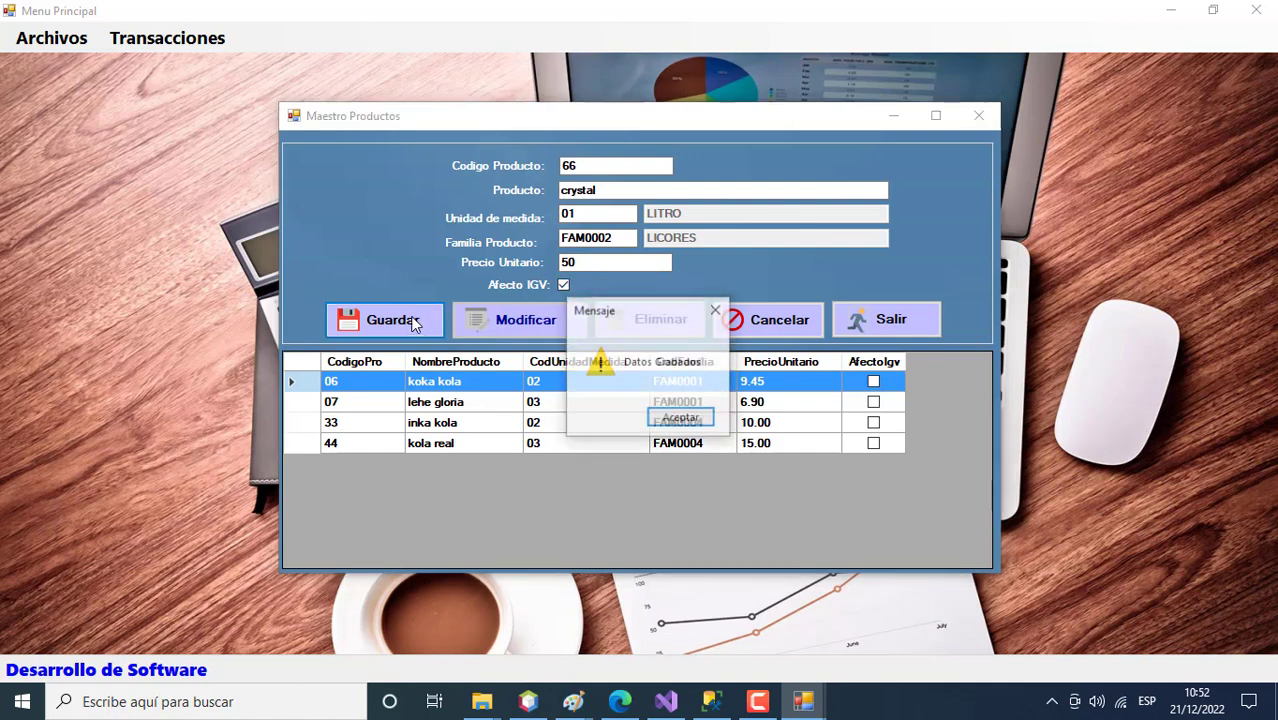
pyautogui.click(680, 419)
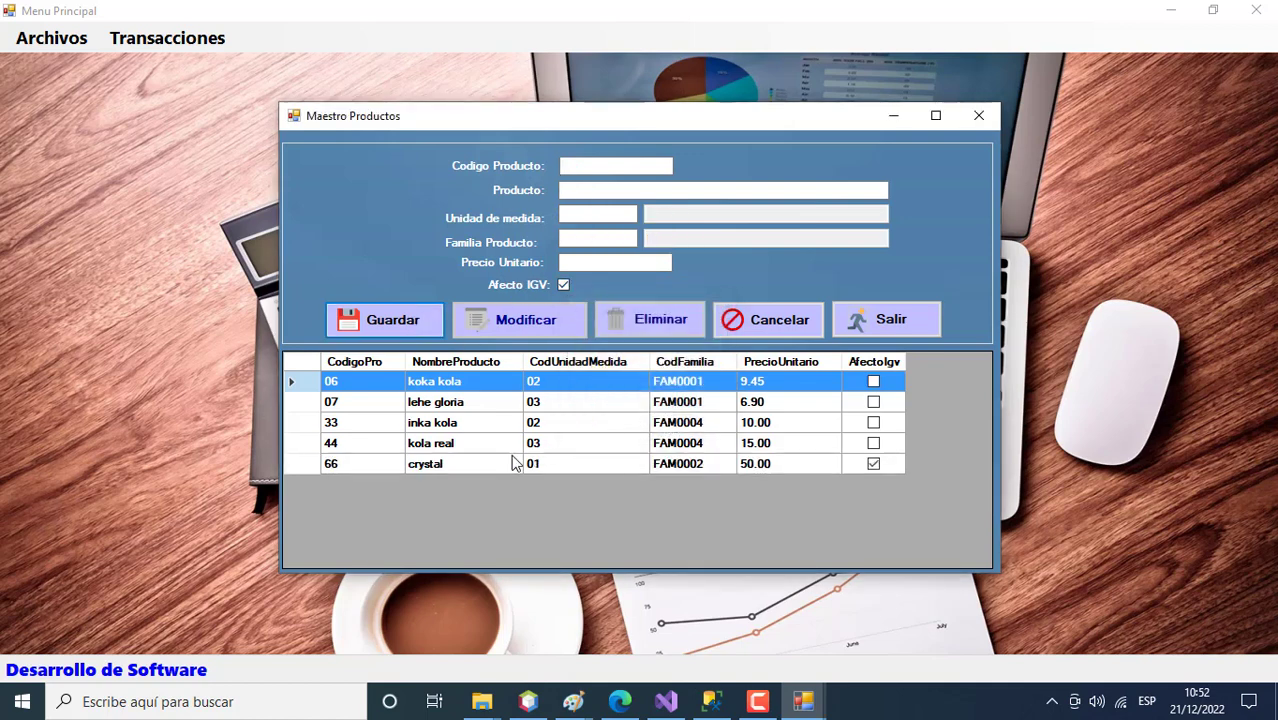
# Step: Change the unit price of the crystal product with code 66 to 100 and save the modification
pyautogui.click(313, 462)
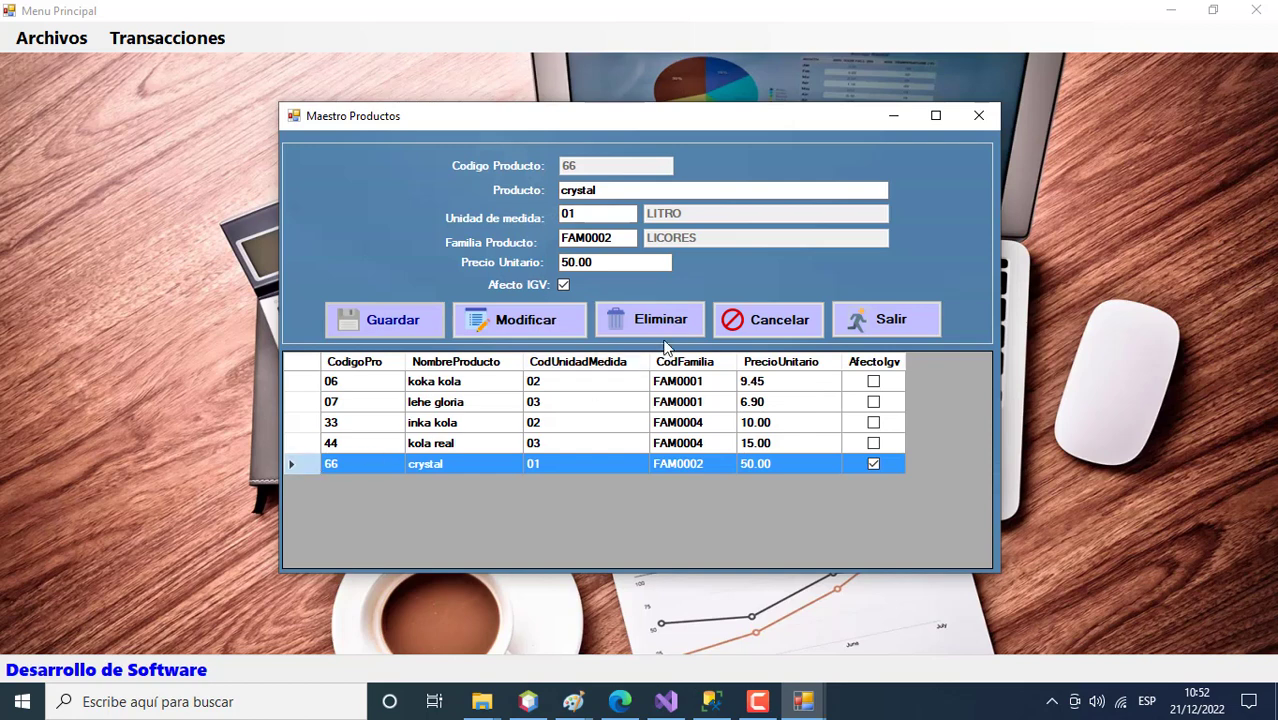
pyautogui.click(572, 263)
pyautogui.press('BackSpace')
pyautogui.write('10')
pyautogui.click(554, 315)
pyautogui.click(687, 419)
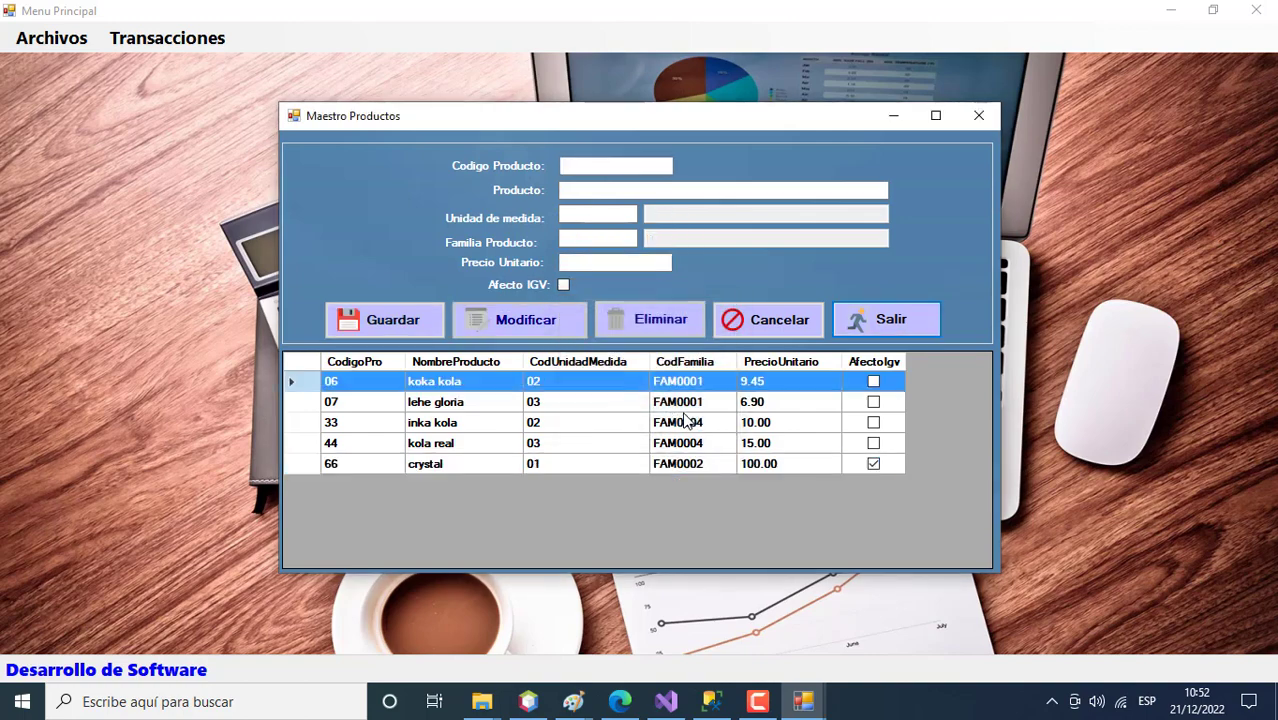
pyautogui.click(620, 466)
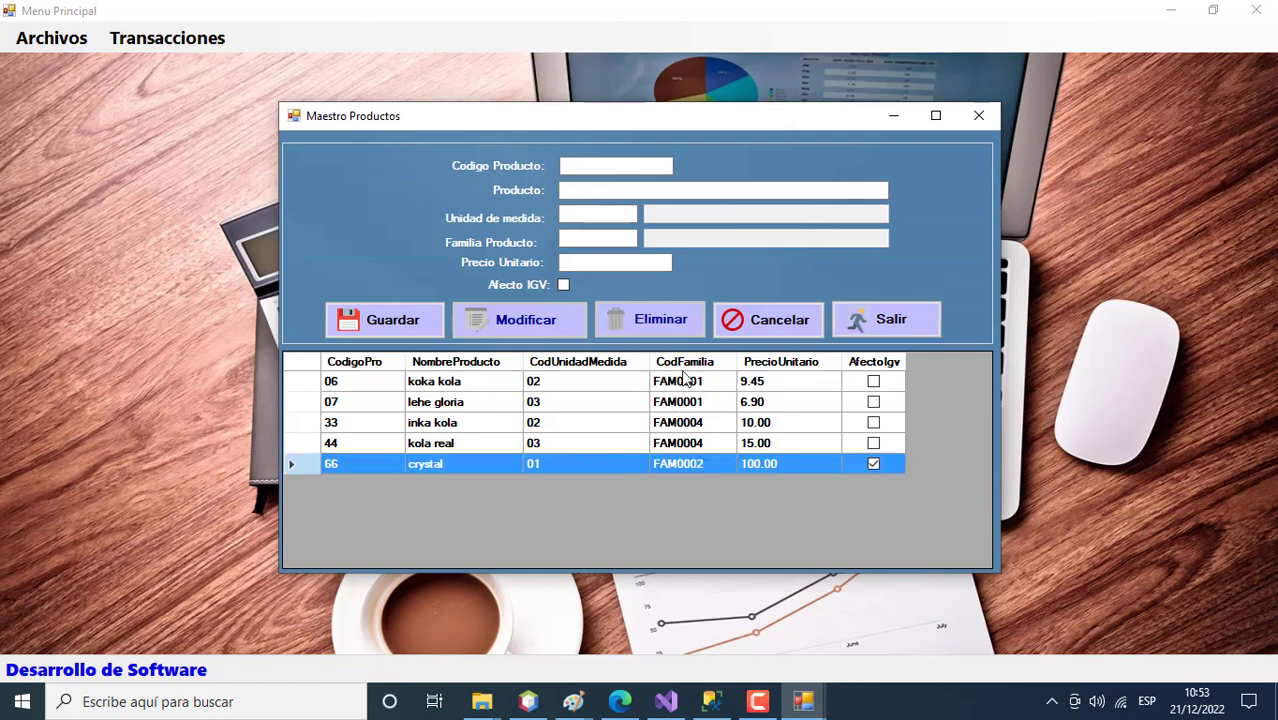
# Step: Delete the koka kola product with code 06 from the product records
pyautogui.click(458, 389)
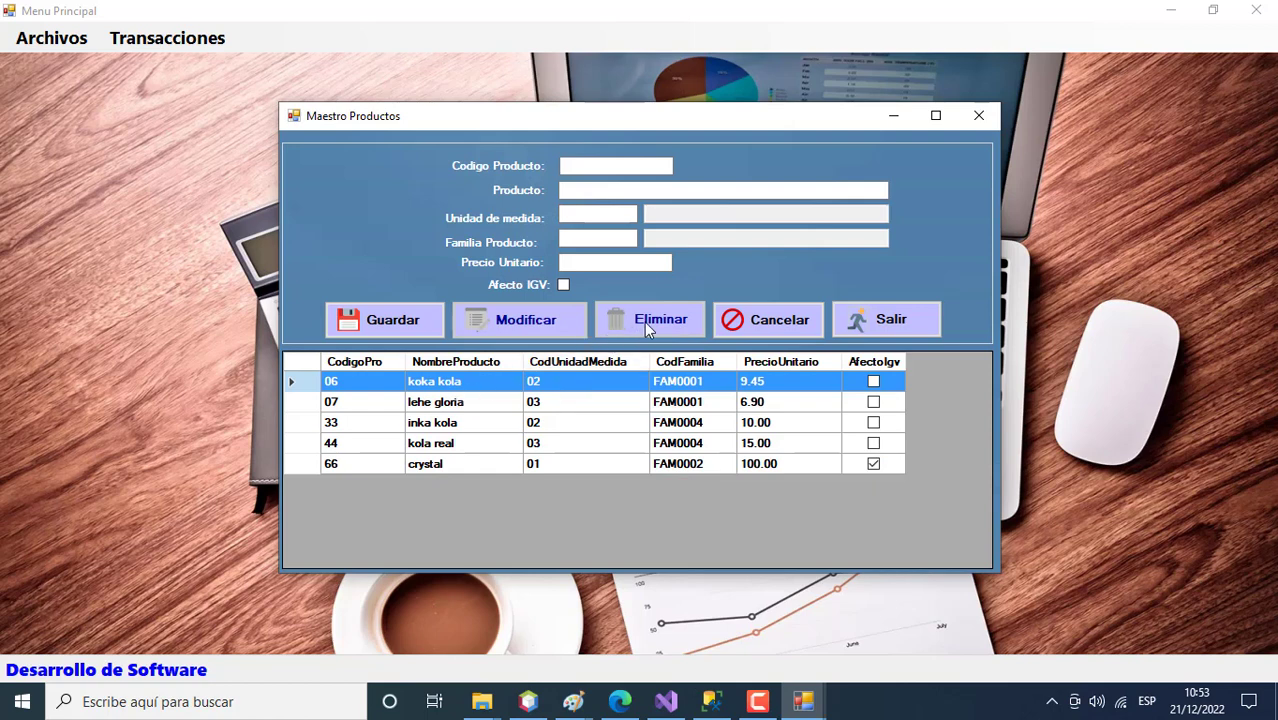
pyautogui.click(305, 388)
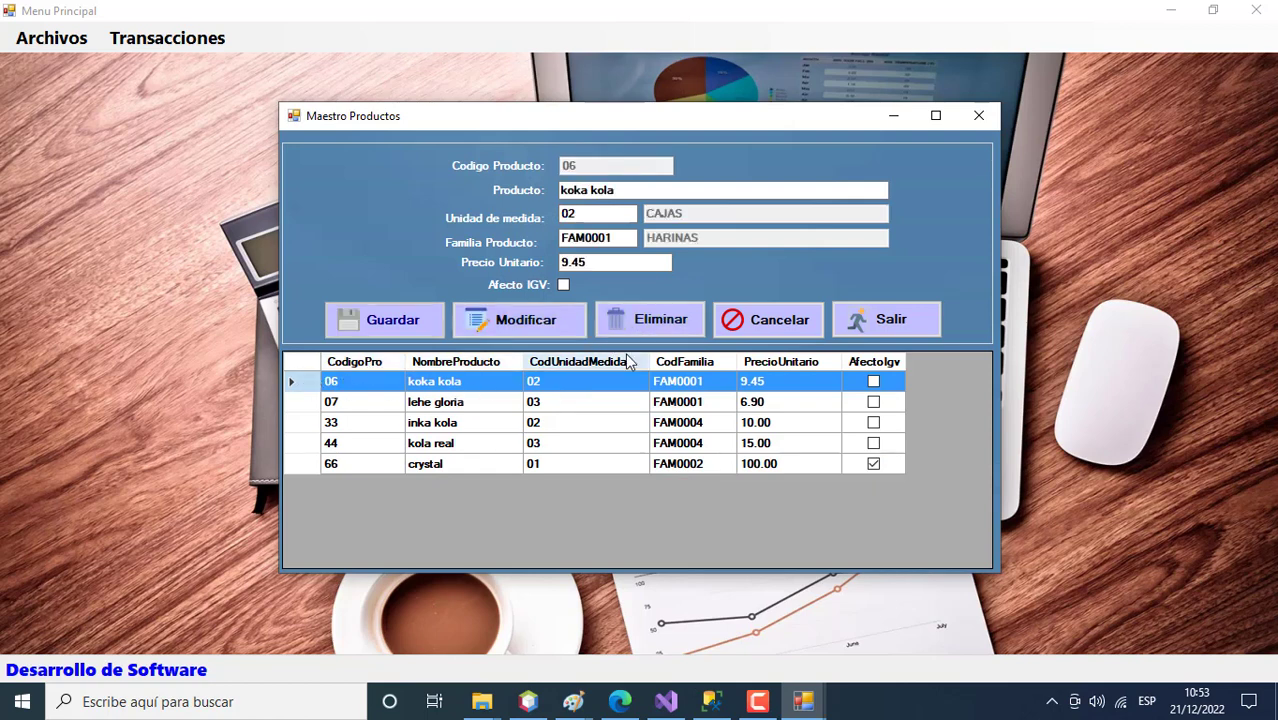
pyautogui.click(663, 327)
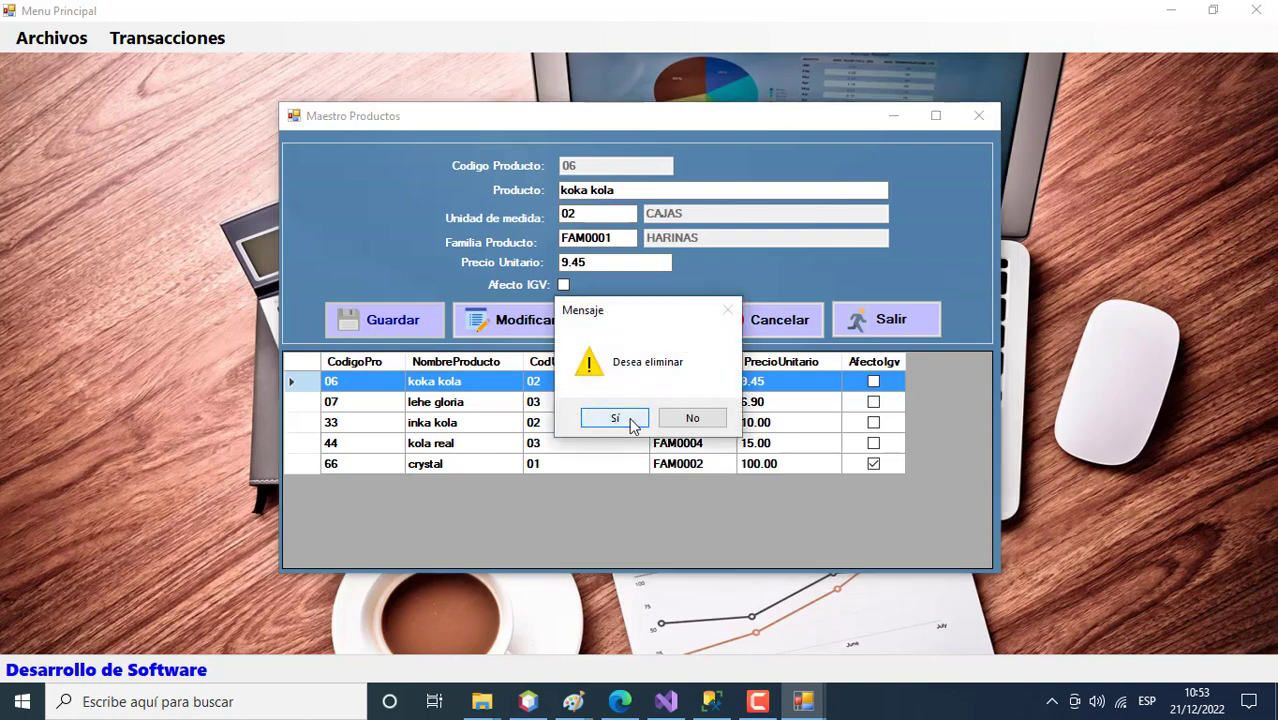